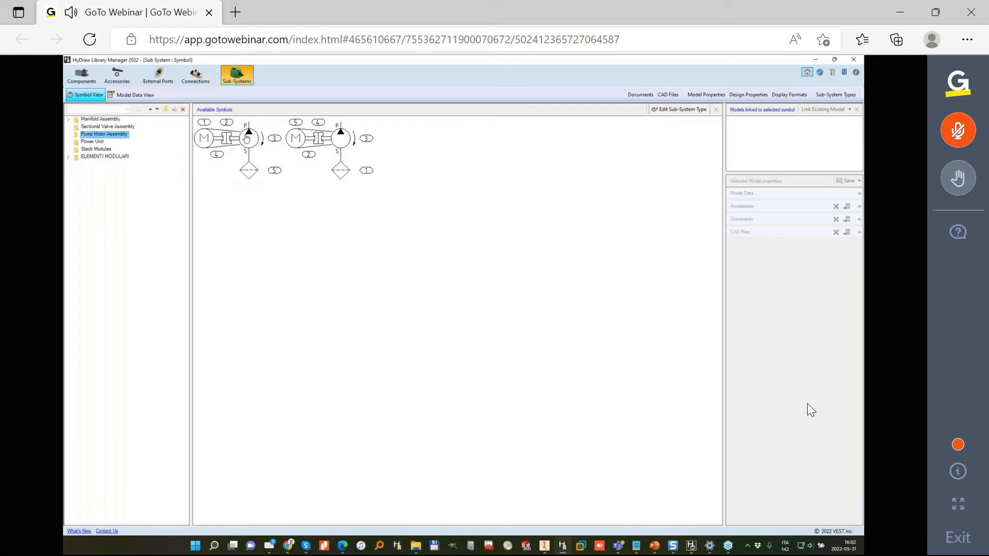
- Browse the sub-system symbols of the Stack Modules, Power Unit and Manifold Assembly categories, ending in the TEST subfolder
{"action": "left_click", "coordinate": [97, 150]}
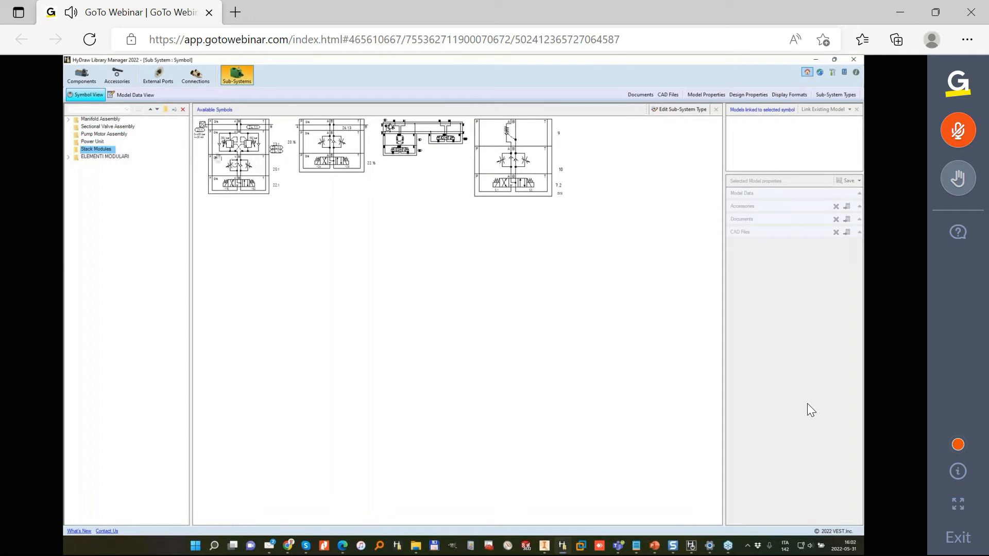
{"action": "left_click", "coordinate": [94, 142]}
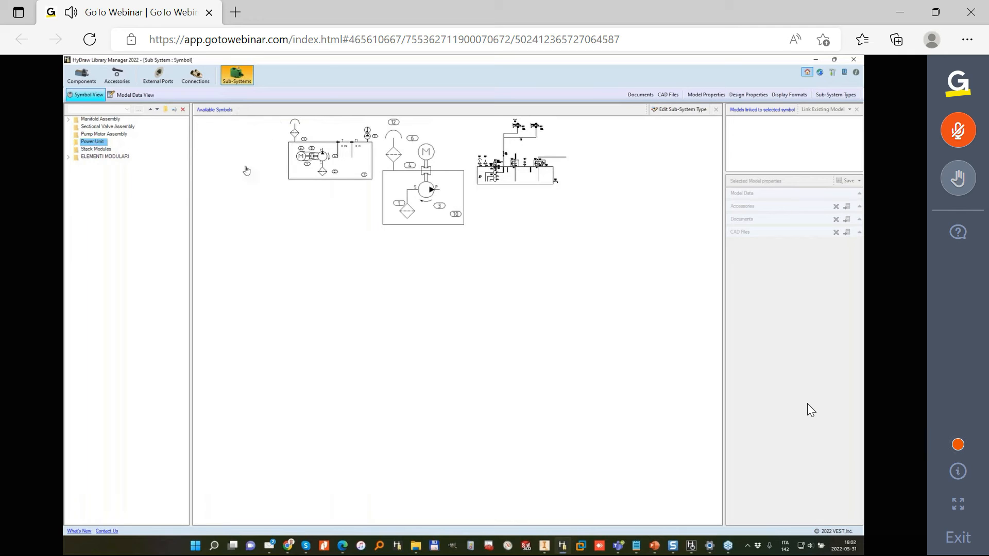
{"action": "left_click", "coordinate": [68, 120]}
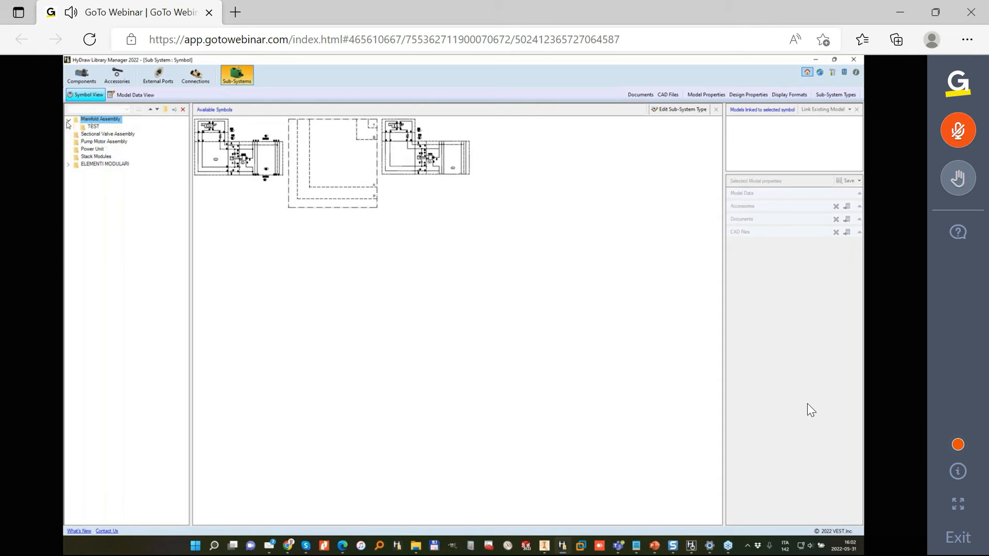
{"action": "left_click", "coordinate": [93, 127]}
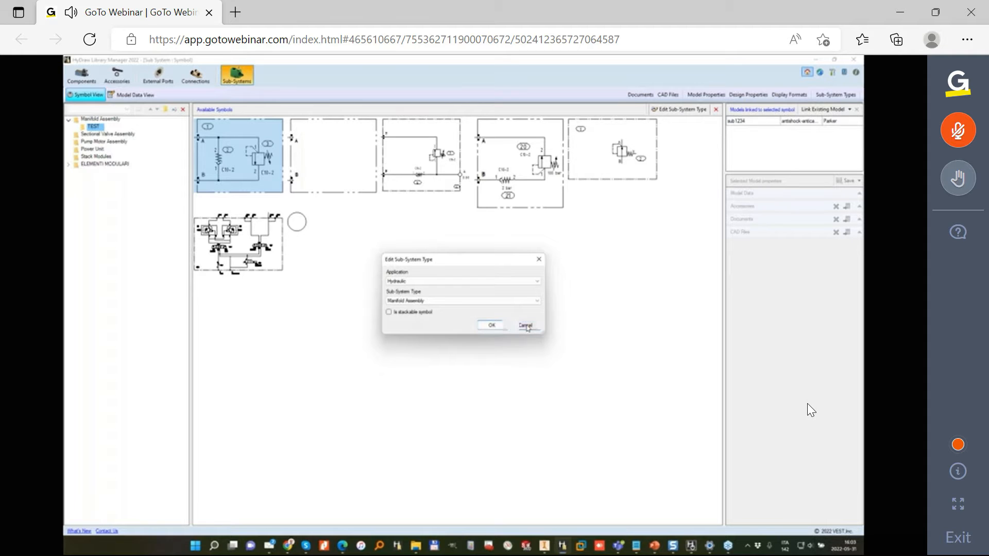
- Dismiss the sub-system type editing without changes and open the Manifold Assembly definition among the available sub-system types
{"action": "left_click", "coordinate": [526, 325]}
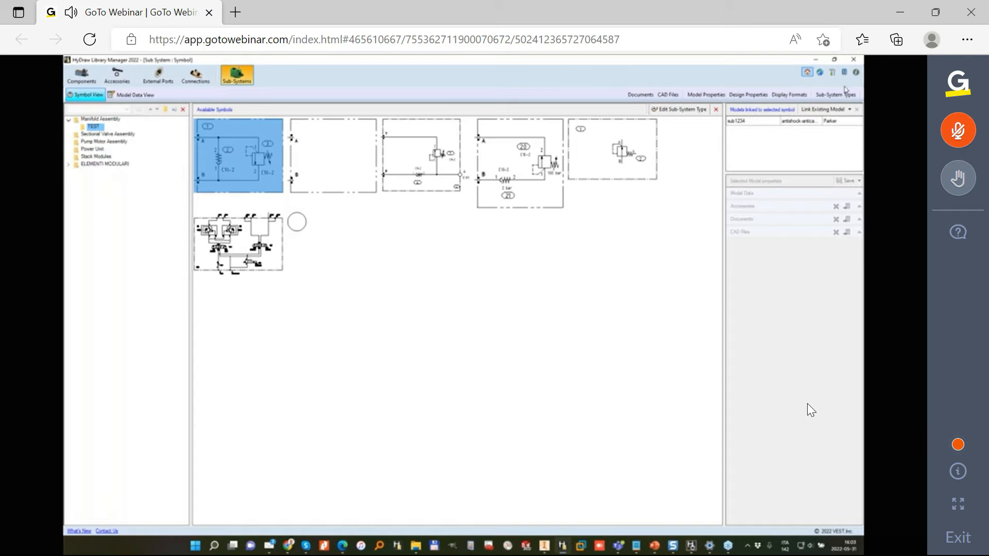
{"action": "left_click", "coordinate": [826, 101]}
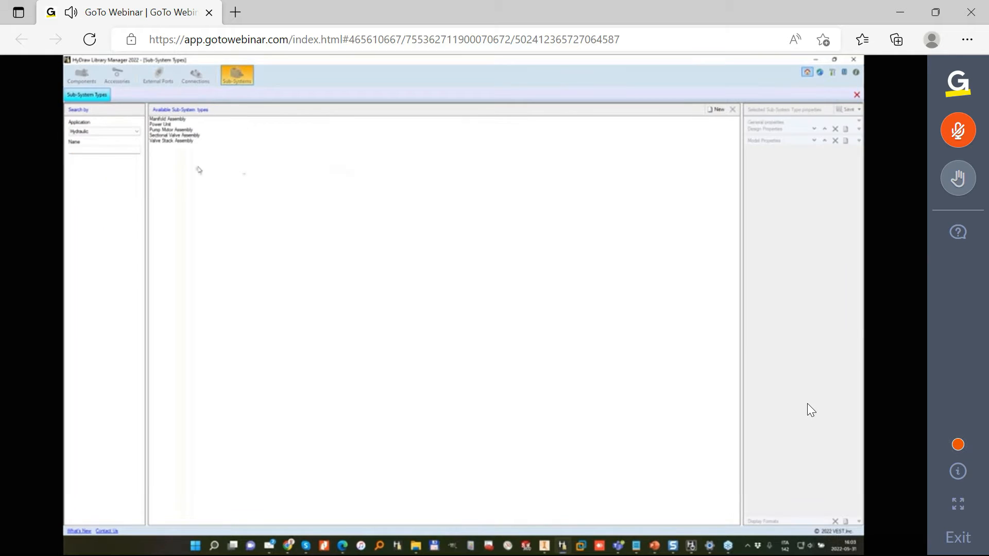
{"action": "left_click", "coordinate": [176, 120]}
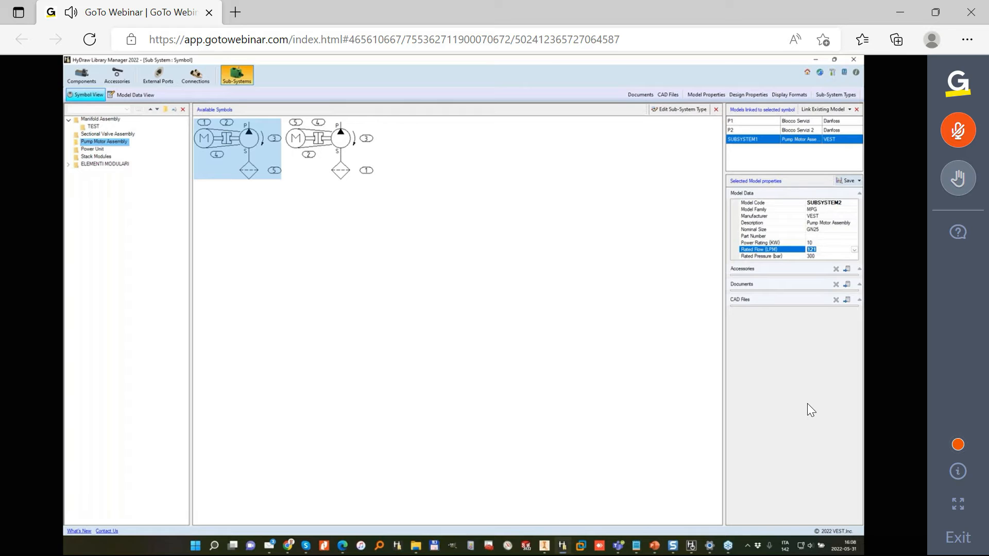
- Set the rated flow to 89 LPM and power rating to 12 kW, save the data as new model SUBSYSTEM2, and select it
{"action": "left_click", "coordinate": [840, 243]}
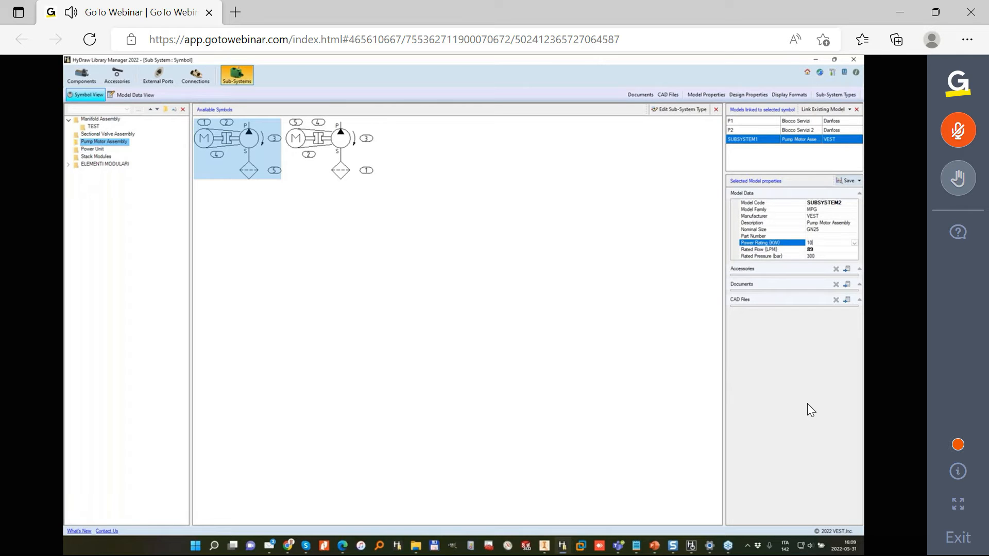
{"action": "left_click", "coordinate": [859, 180]}
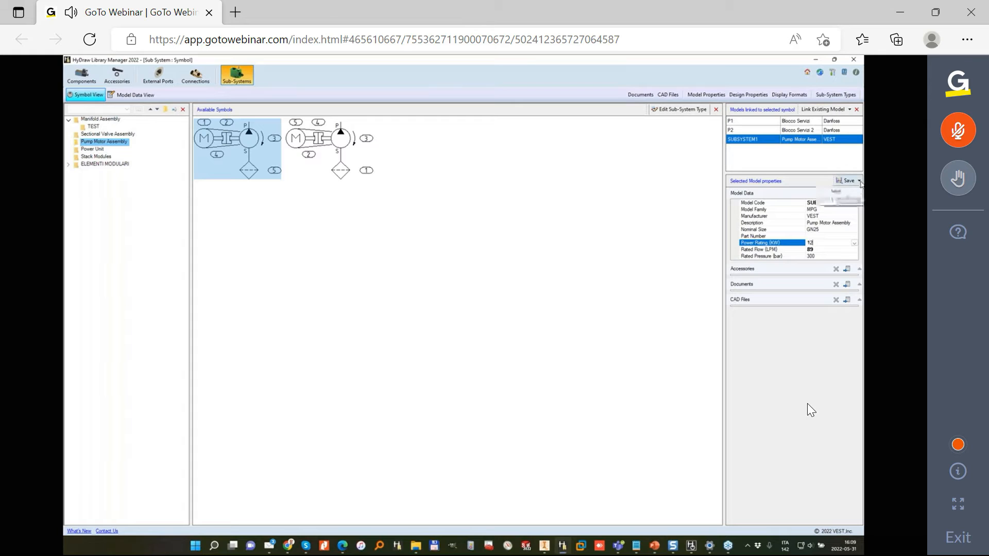
{"action": "left_click", "coordinate": [848, 202]}
{"action": "left_click", "coordinate": [745, 149]}
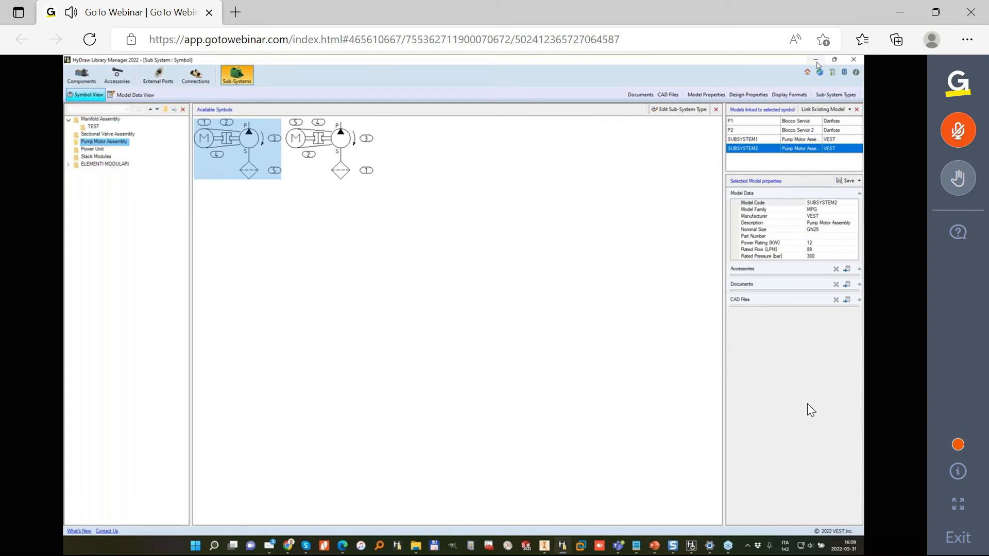
- Switch to HyDraw CAD and refresh all properties of the drawing's sub-systems, components and accessories from the library
{"action": "left_click", "coordinate": [816, 60]}
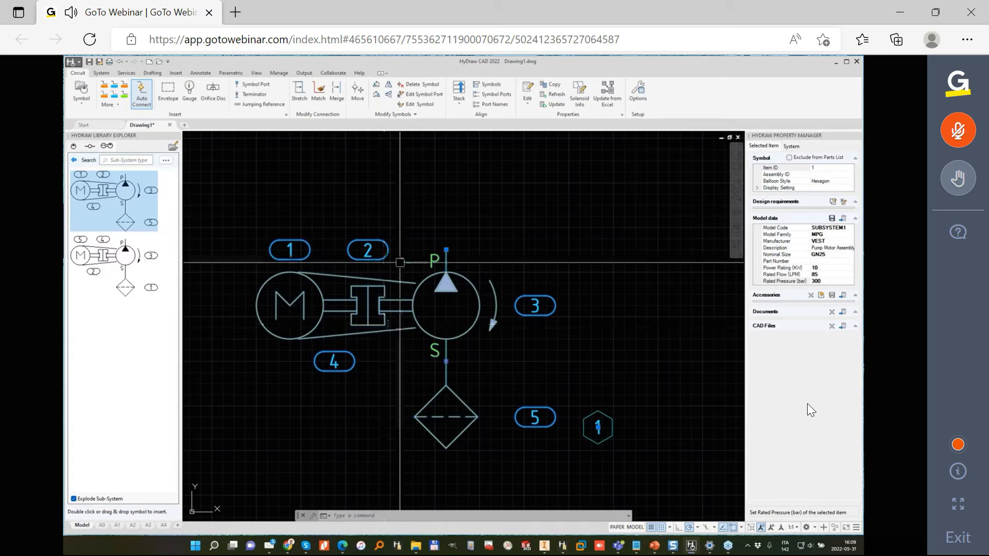
{"action": "left_click", "coordinate": [559, 97]}
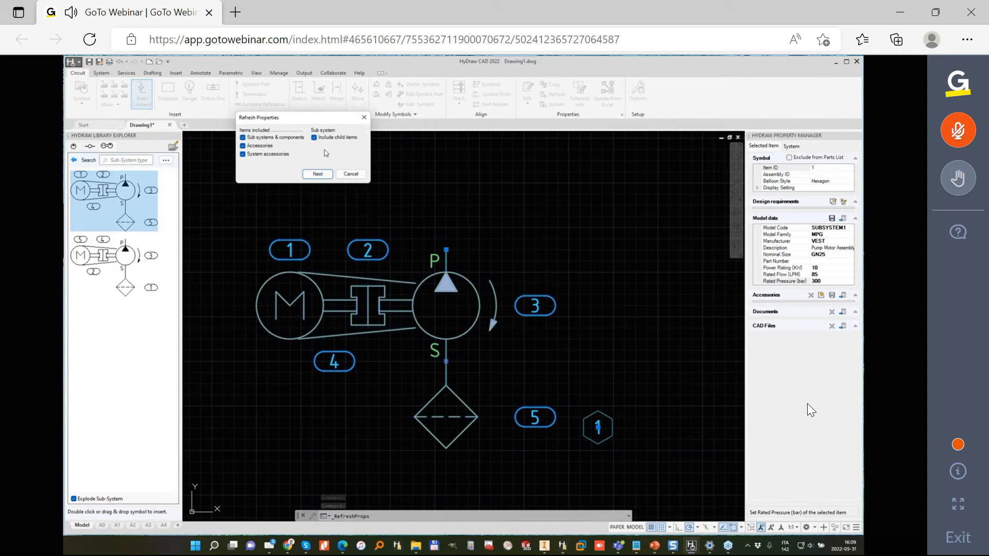
{"action": "left_click", "coordinate": [318, 174]}
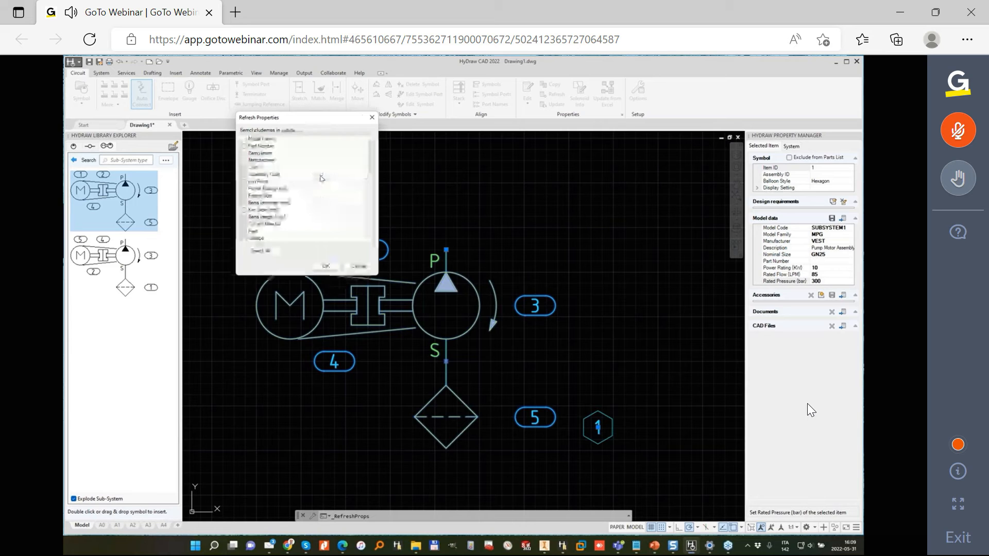
{"action": "left_click", "coordinate": [260, 251]}
{"action": "left_click", "coordinate": [326, 266]}
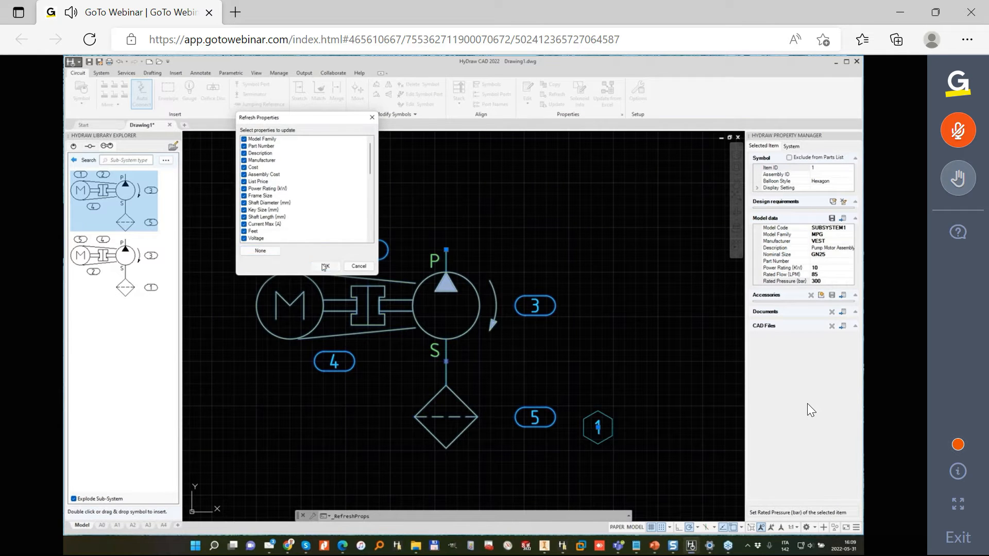
- Search the local library for MPG models linked to the pump motor assembly symbol and assign SUBSYSTEM2 to it
{"action": "left_click", "coordinate": [437, 273]}
{"action": "left_click", "coordinate": [820, 274]}
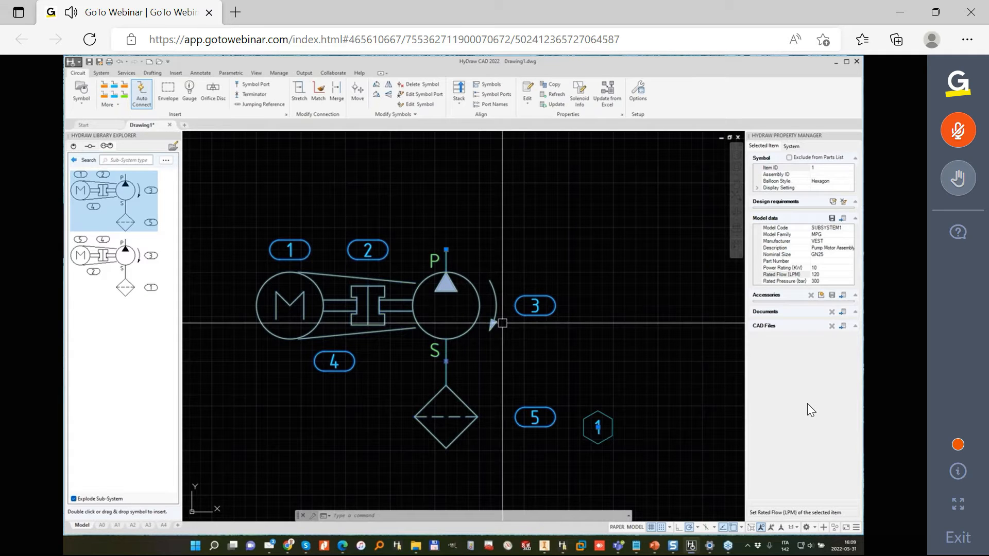
{"action": "left_click", "coordinate": [844, 218]}
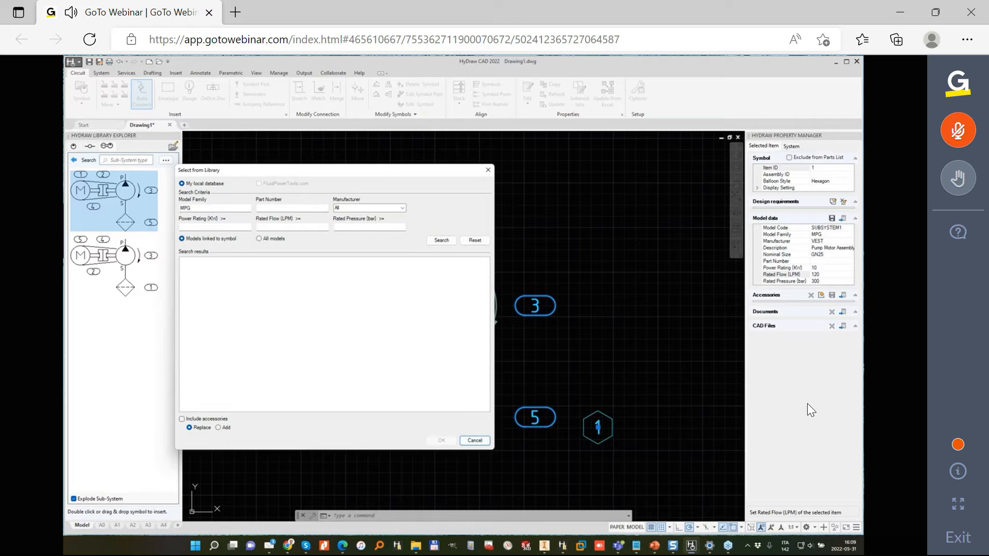
{"action": "left_click", "coordinate": [441, 240]}
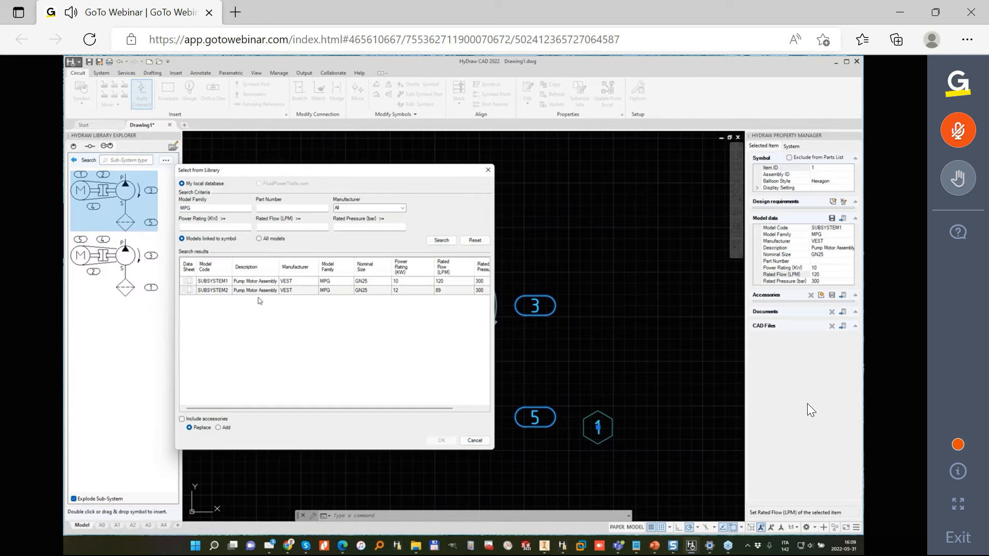
{"action": "left_click", "coordinate": [227, 293]}
{"action": "left_click", "coordinate": [225, 282]}
{"action": "left_click", "coordinate": [221, 292]}
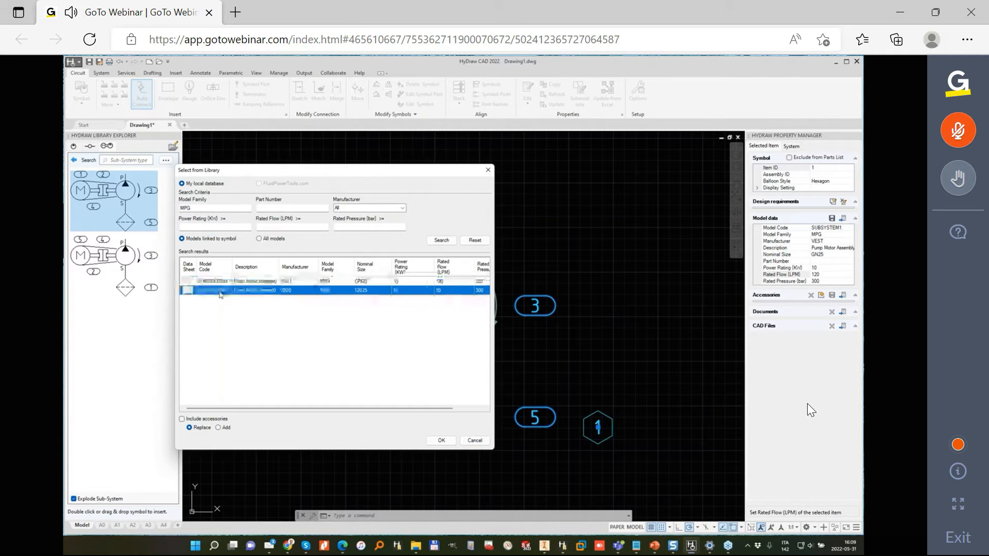
{"action": "left_click", "coordinate": [441, 441]}
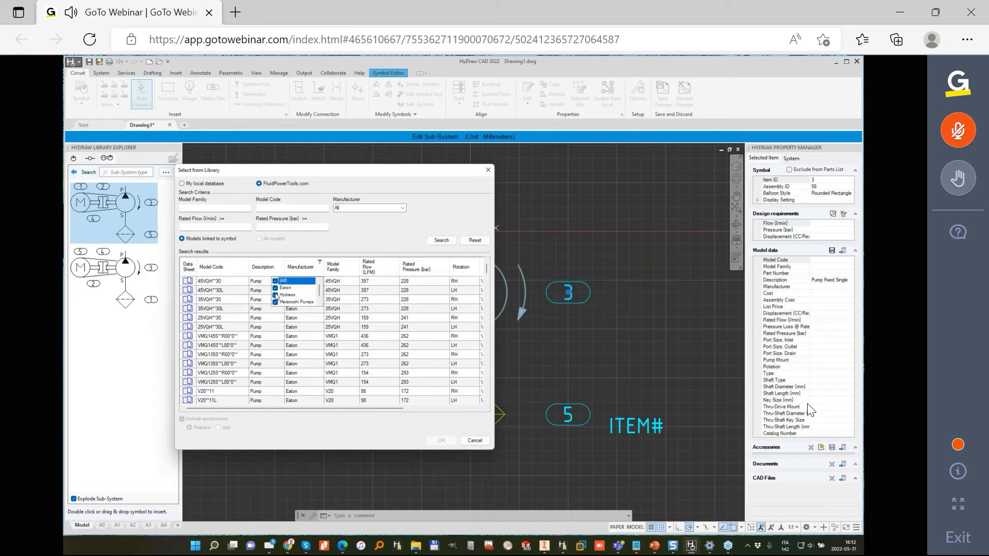
- Toggle the all-manufacturers option in the manufacturer filter of the FluidPowerTools.com pump results
{"action": "left_click", "coordinate": [276, 281]}
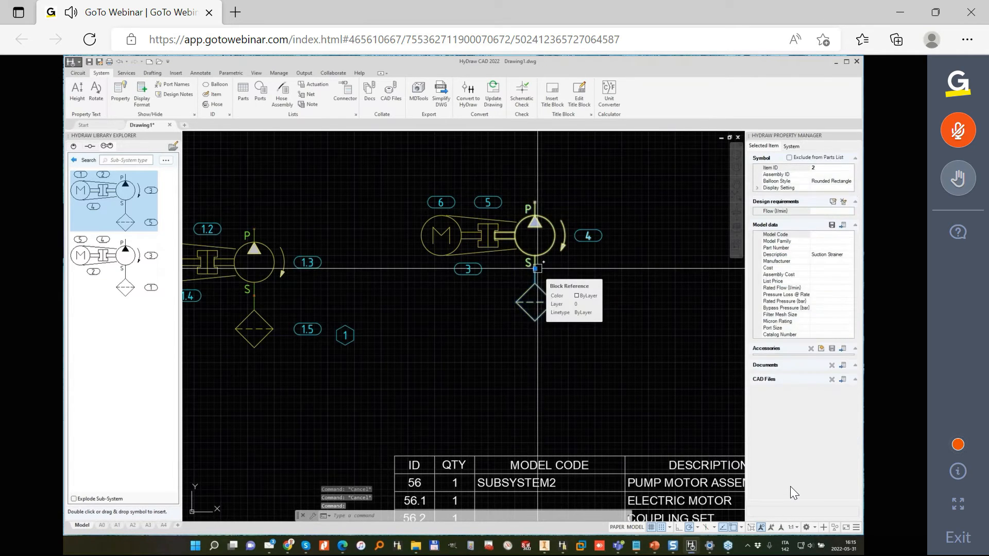
- Move the suction strainer of the exploded pump motor assembly straight down, away from the pump
{"action": "left_click", "coordinate": [537, 268]}
{"action": "key", "text": "Escape"}
{"action": "key", "text": "Escape"}
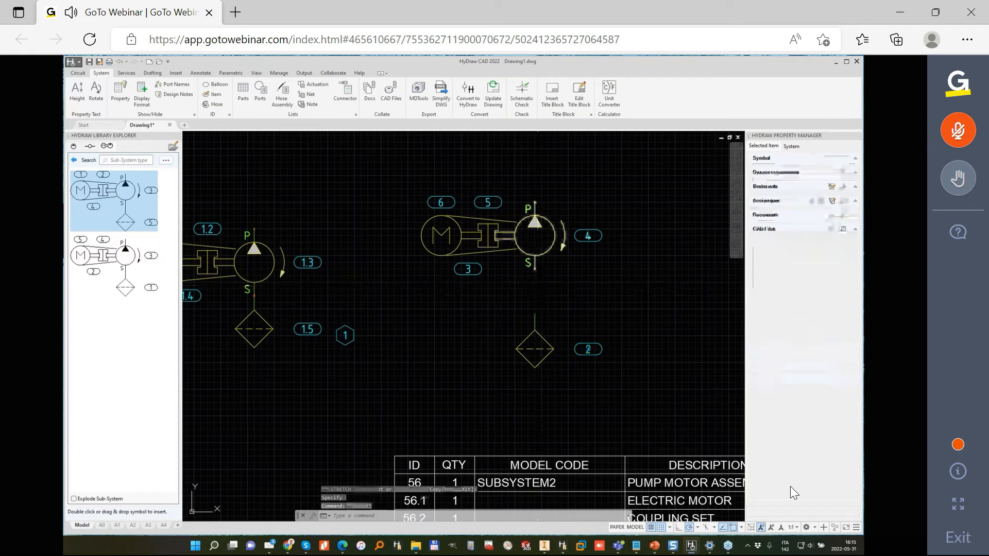
- Delete all three pump motor assemblies and the parts list table from the drawing
{"action": "scroll", "coordinate": [536, 257], "scroll_direction": "down", "scroll_amount": 4}
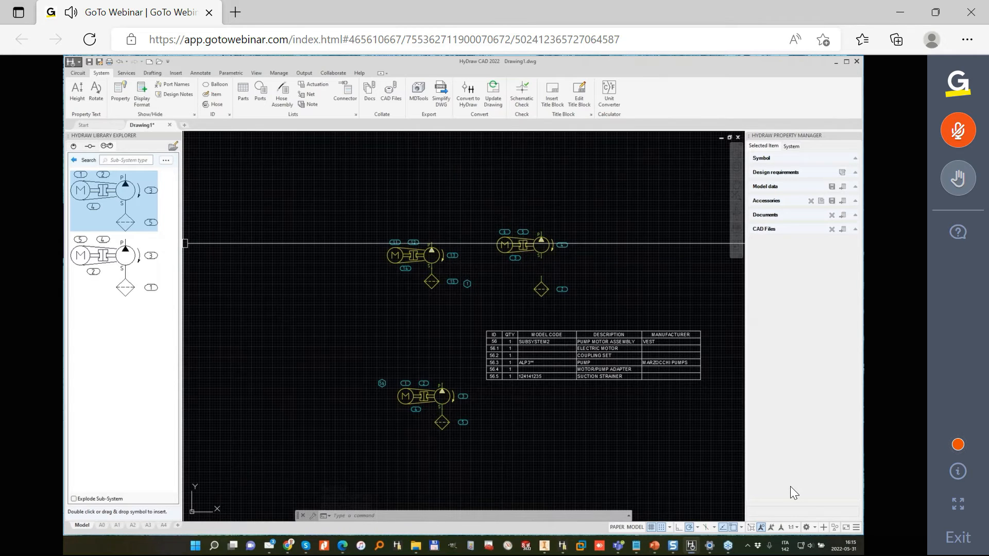
{"action": "left_click", "coordinate": [533, 181]}
{"action": "key", "text": "Escape"}
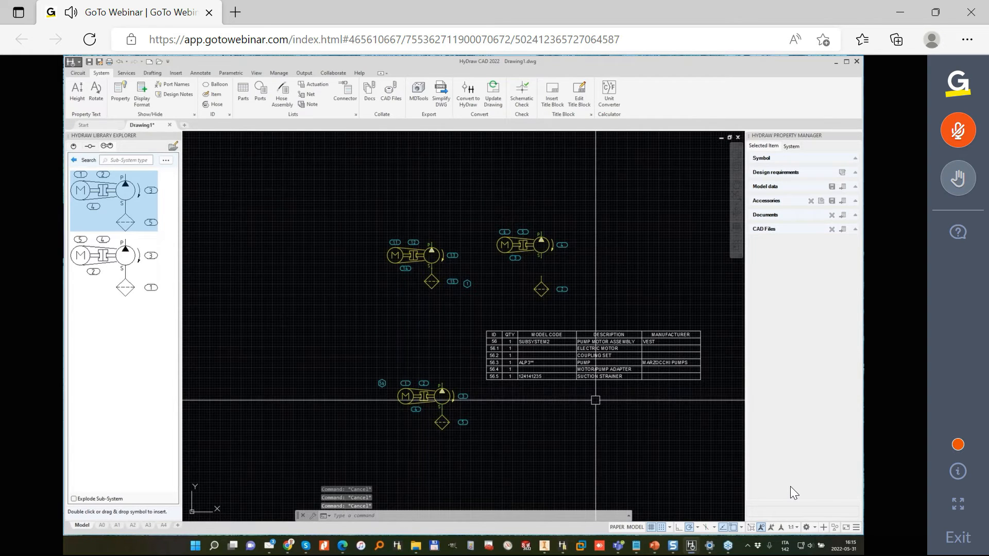
{"action": "left_click", "coordinate": [722, 453]}
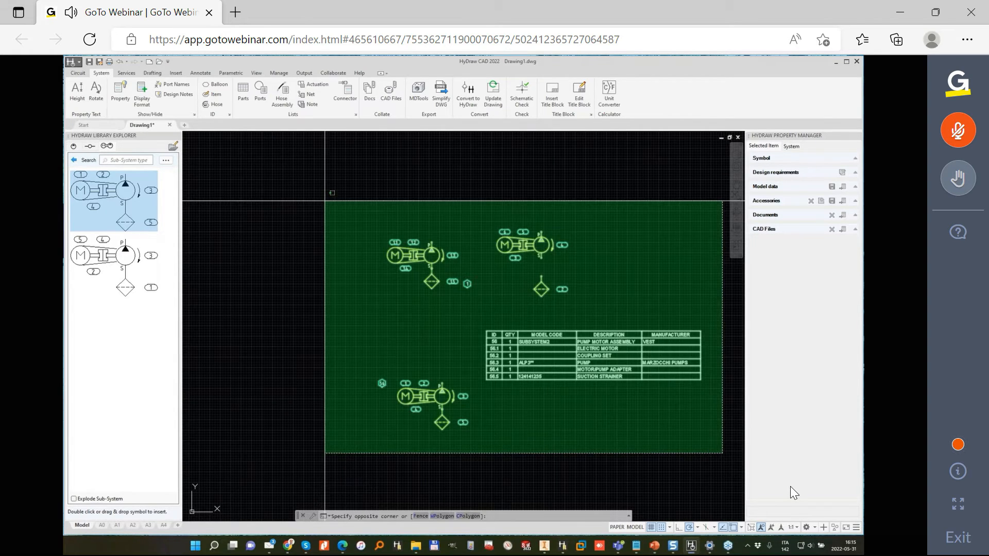
{"action": "left_click", "coordinate": [325, 201]}
{"action": "key", "text": "Delete"}
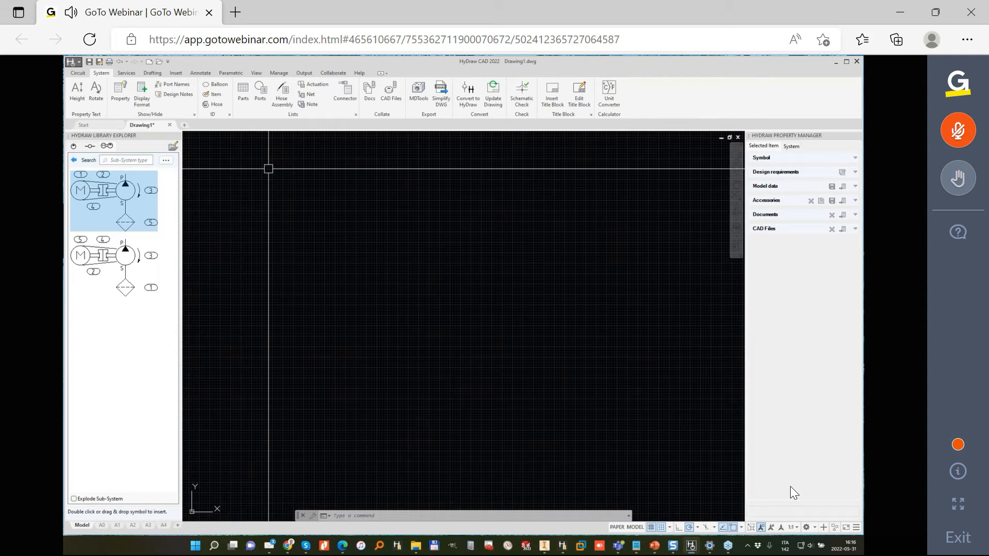
- Begin a new drawing from the start page and browse for its template in the 2022 folder on the Data (D:) drive
{"action": "left_click", "coordinate": [83, 124]}
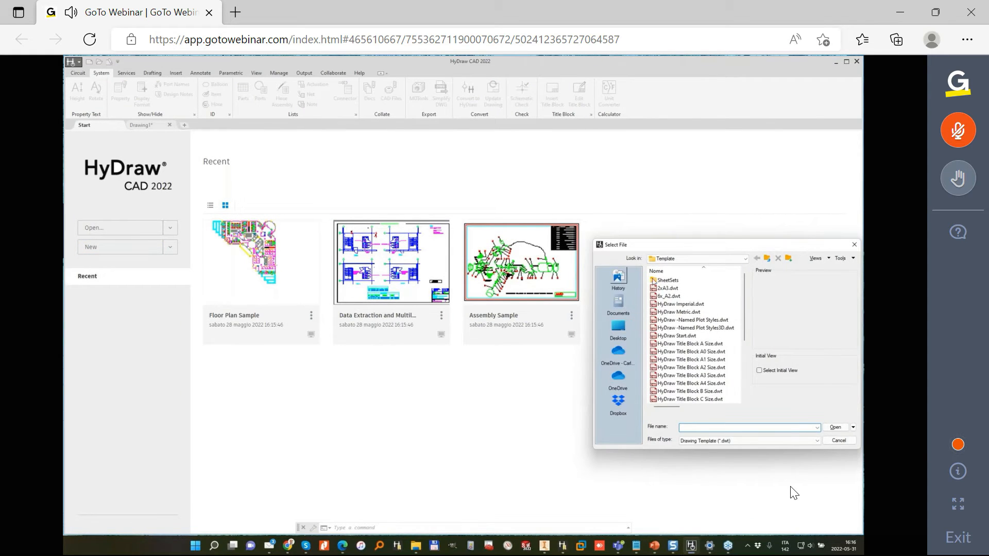
{"action": "left_click", "coordinate": [724, 262]}
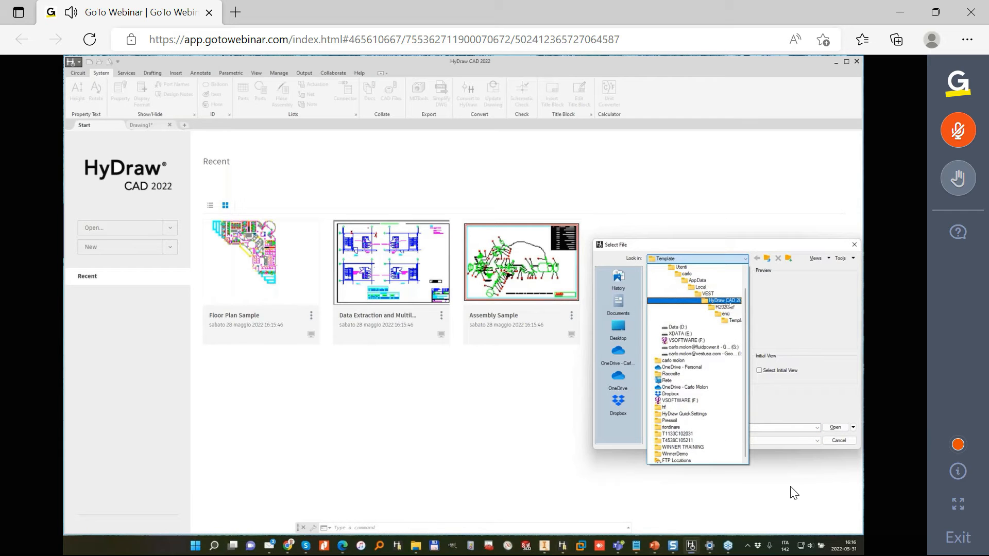
{"action": "scroll", "coordinate": [693, 283], "scroll_direction": "up", "scroll_amount": 1}
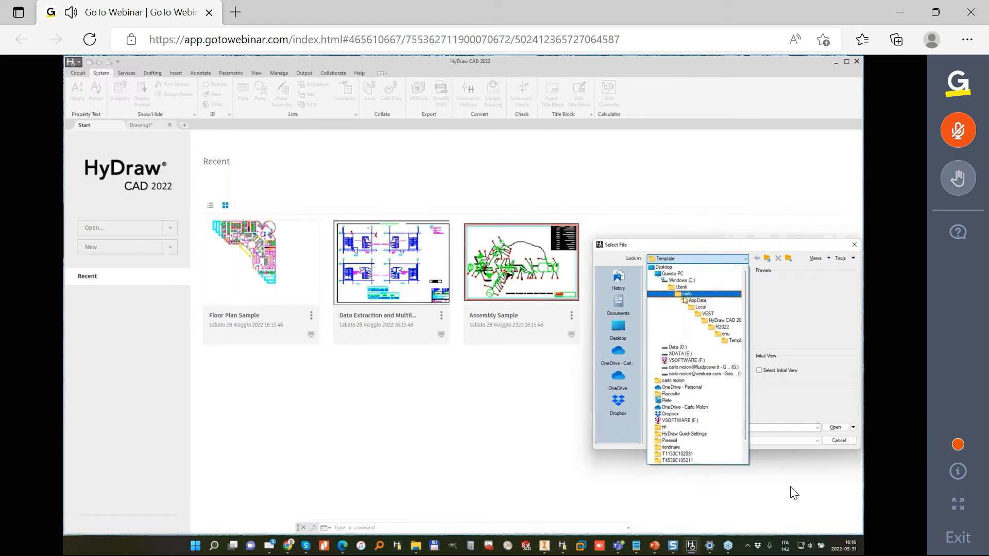
{"action": "left_click", "coordinate": [685, 349]}
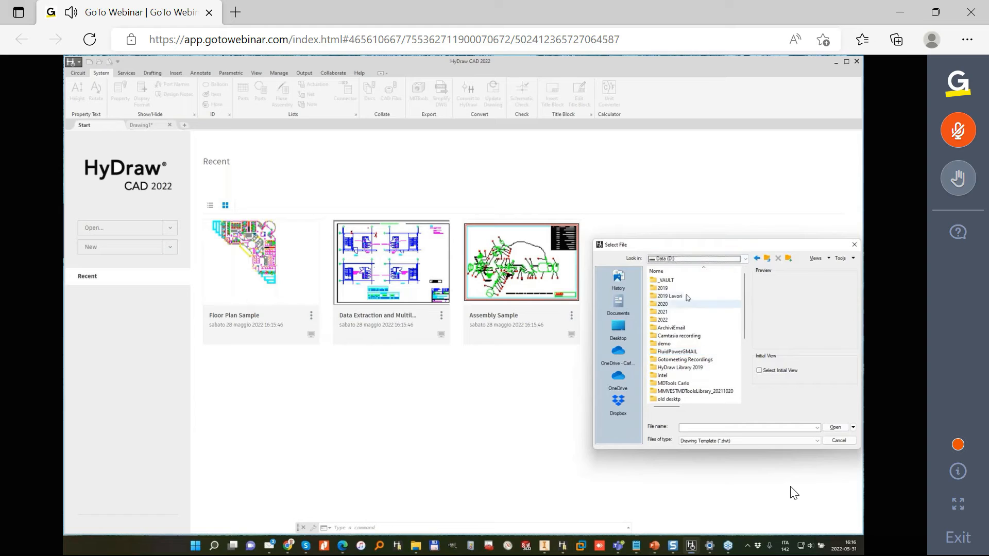
{"action": "double_click", "coordinate": [677, 321]}
- Add the 2022 folder to the file dialog's shortcut places and test it by jumping between it and other places
{"action": "left_click_drag", "start_coordinate": [679, 243], "coordinate": [306, 184]}
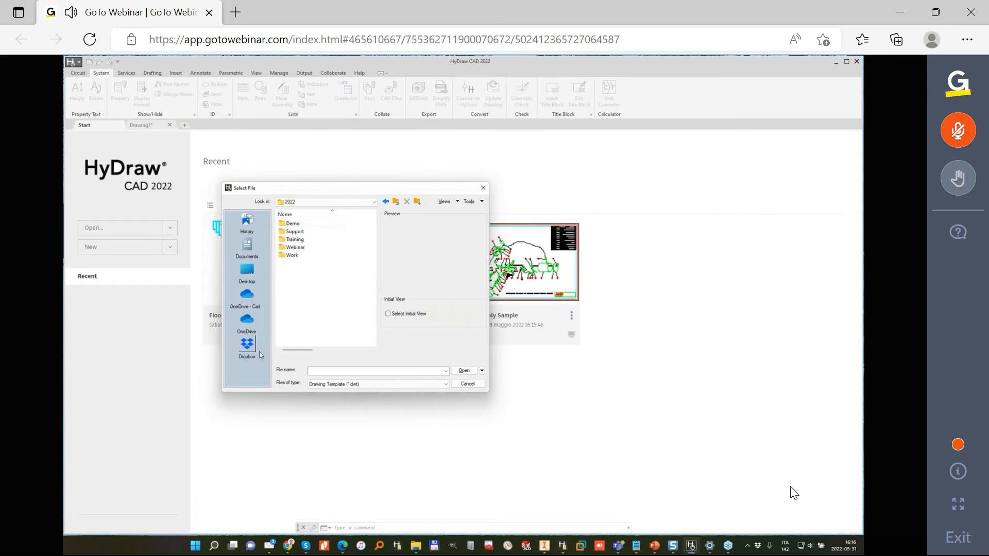
{"action": "right_click", "coordinate": [241, 371]}
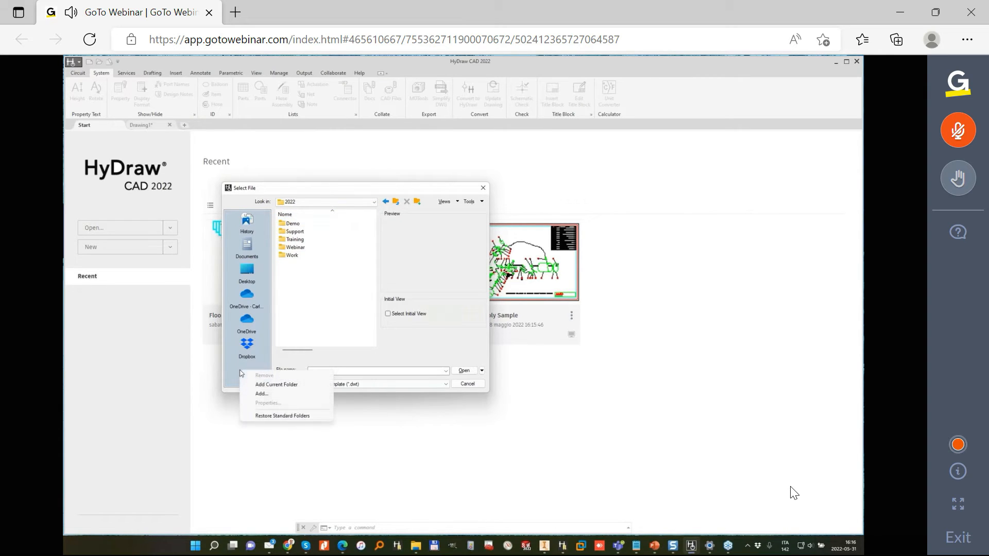
{"action": "left_click", "coordinate": [293, 386]}
{"action": "left_click", "coordinate": [253, 338]}
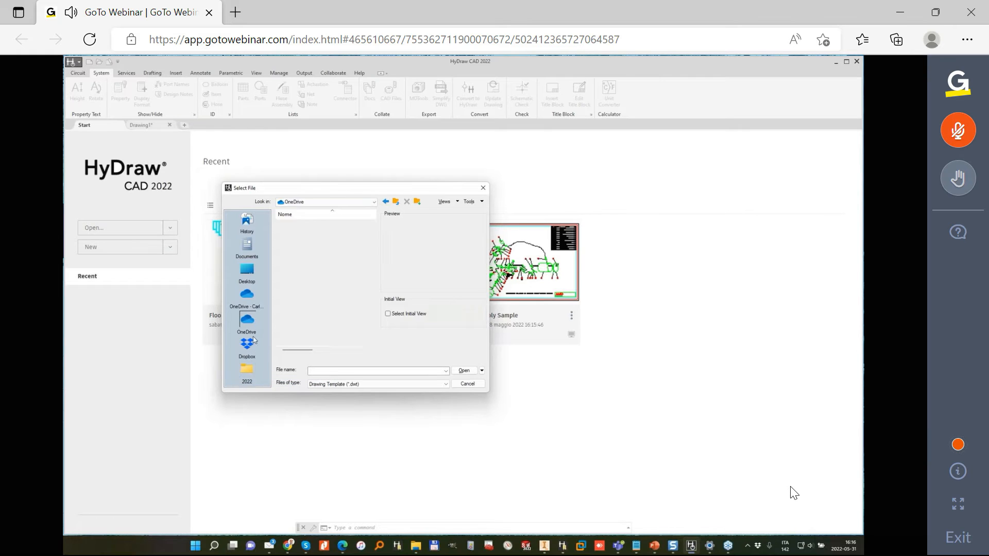
{"action": "left_click", "coordinate": [248, 372]}
{"action": "left_click", "coordinate": [247, 223]}
{"action": "left_click", "coordinate": [248, 247]}
{"action": "left_click", "coordinate": [247, 372]}
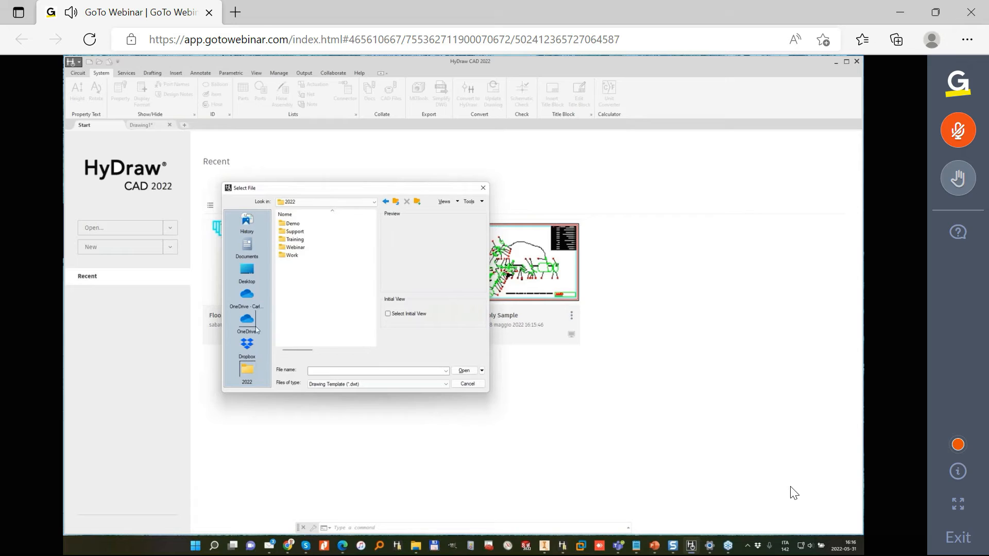
- Remove the Documents shortcut from the file dialog's places and confirm the removal
{"action": "right_click", "coordinate": [248, 250]}
{"action": "left_click", "coordinate": [271, 254]}
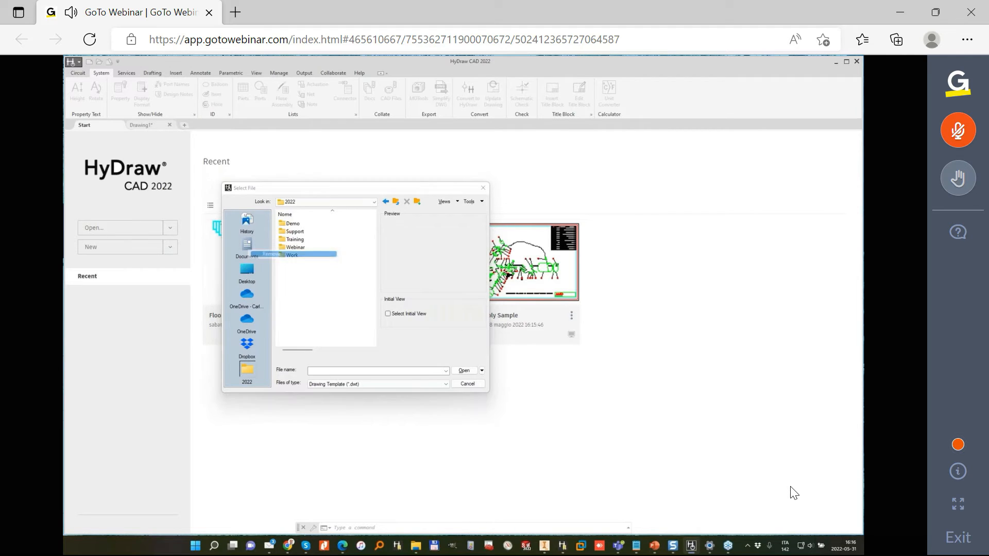
{"action": "left_click", "coordinate": [384, 309]}
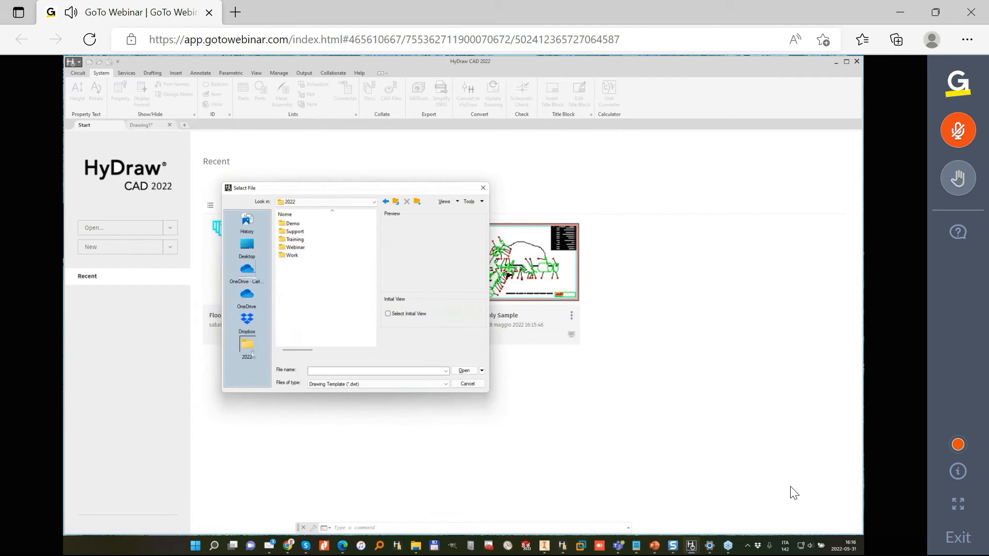
- Open MiniPowerPack.dwg from the HyDraw CAD folder within the Webinar folder, using the Drawing (*.dwg) file type
{"action": "double_click", "coordinate": [303, 248]}
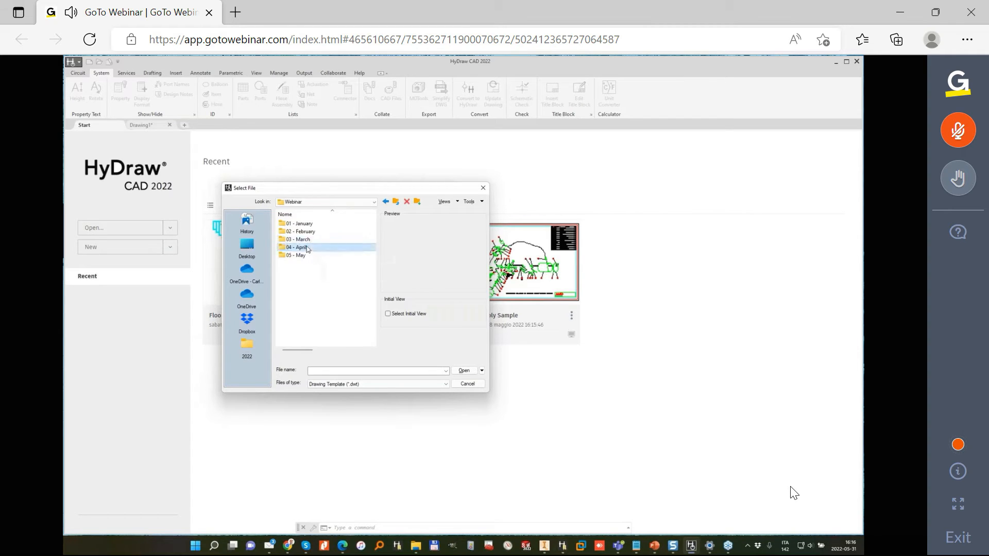
{"action": "double_click", "coordinate": [302, 248]}
{"action": "double_click", "coordinate": [304, 223]}
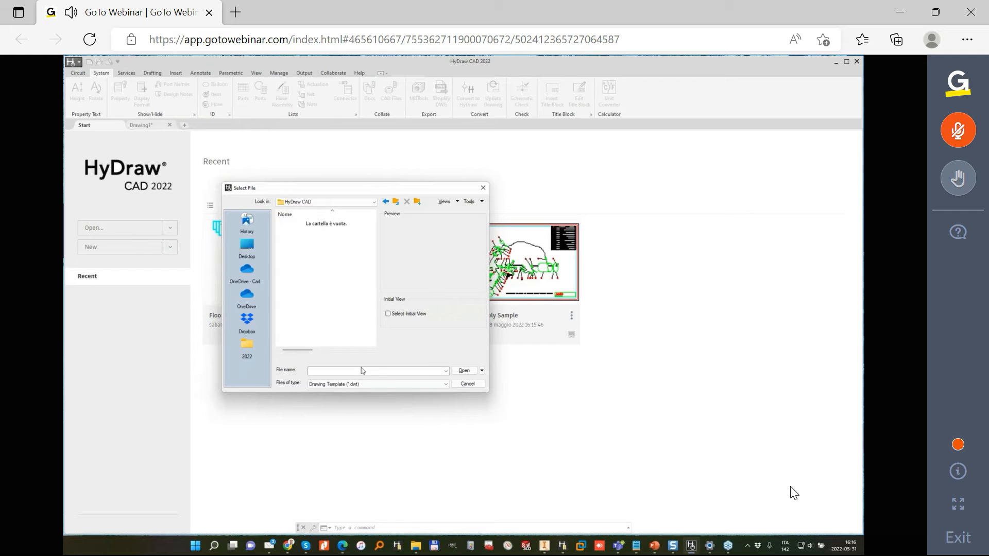
{"action": "left_click", "coordinate": [387, 386]}
{"action": "left_click", "coordinate": [335, 394]}
{"action": "left_click", "coordinate": [309, 232]}
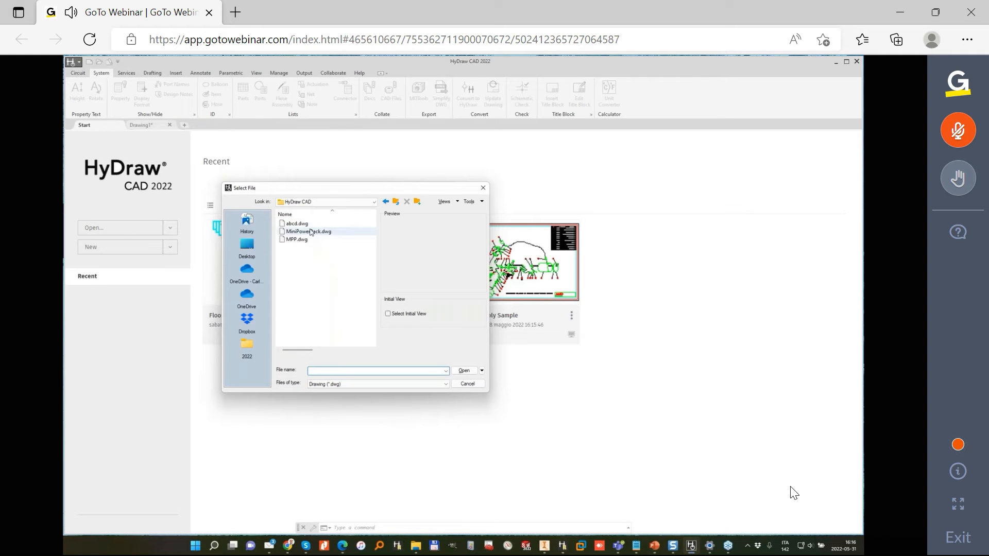
{"action": "left_click", "coordinate": [464, 370]}
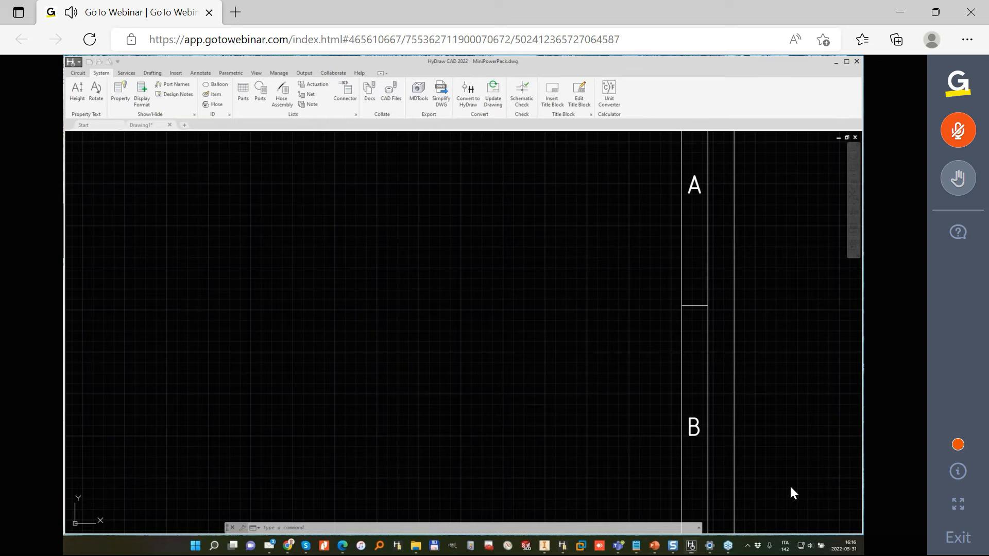
- Delete the manifold body that encloses valves 1, 2 and 4 beside section 3.1 in the circuit
{"action": "scroll", "coordinate": [338, 263], "scroll_direction": "down", "scroll_amount": 8}
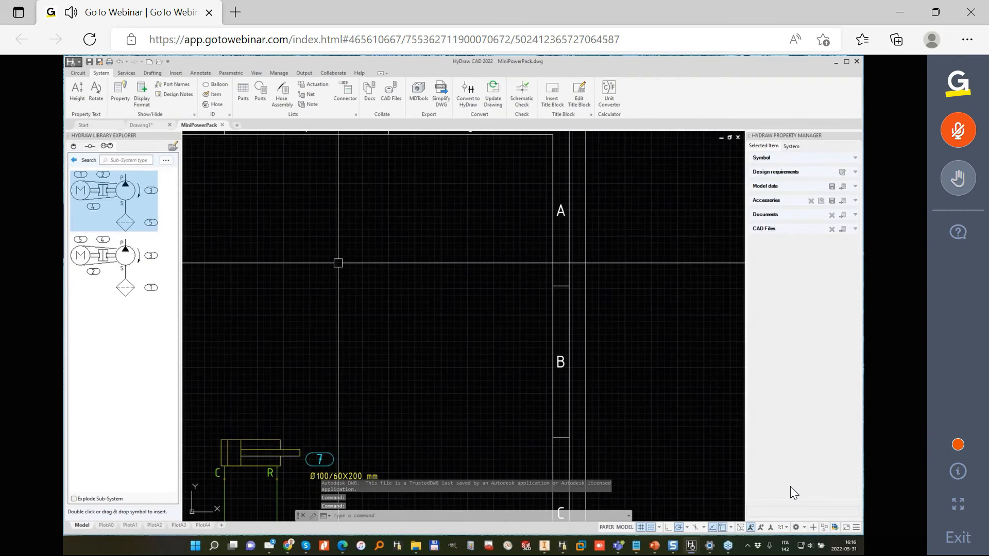
{"action": "middle_click_drag", "start_coordinate": [191, 353], "coordinate": [386, 310]}
{"action": "scroll", "coordinate": [360, 310], "scroll_direction": "up", "scroll_amount": 3}
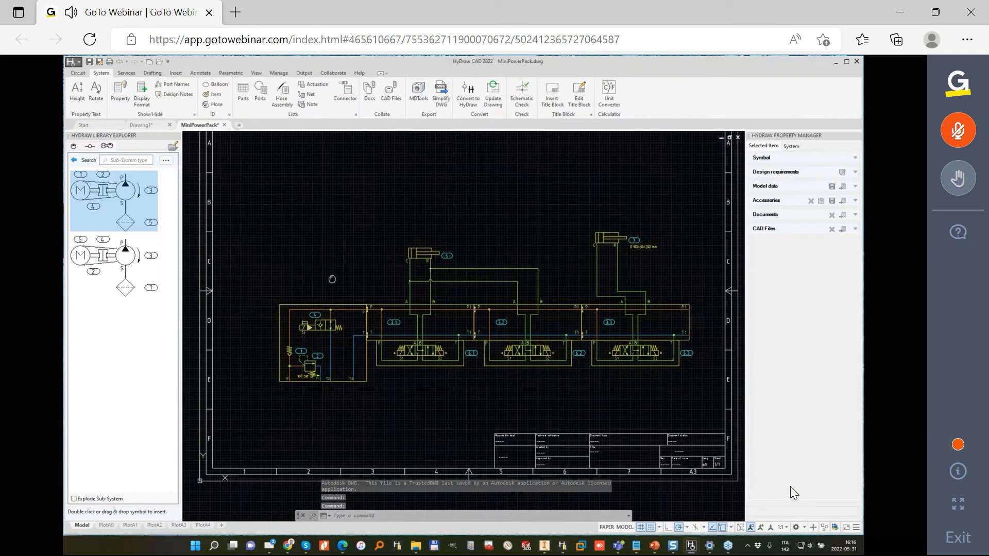
{"action": "scroll", "coordinate": [416, 361], "scroll_direction": "up", "scroll_amount": 3}
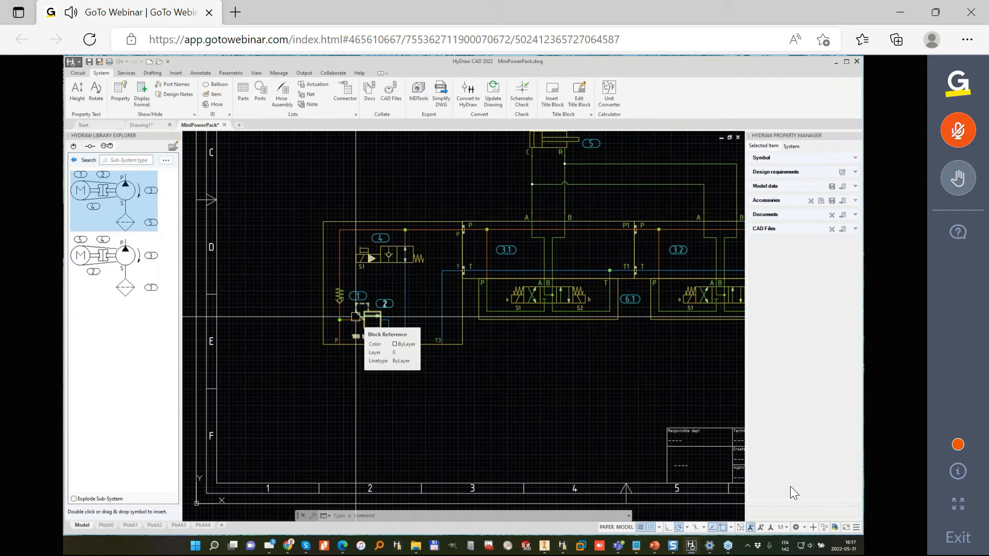
{"action": "left_click", "coordinate": [329, 223]}
{"action": "key", "text": "Delete"}
- Insert the Mini PowerPack Body symbol from the Custom Building Blocks library around valves 1, 2 and 4
{"action": "left_click", "coordinate": [74, 147]}
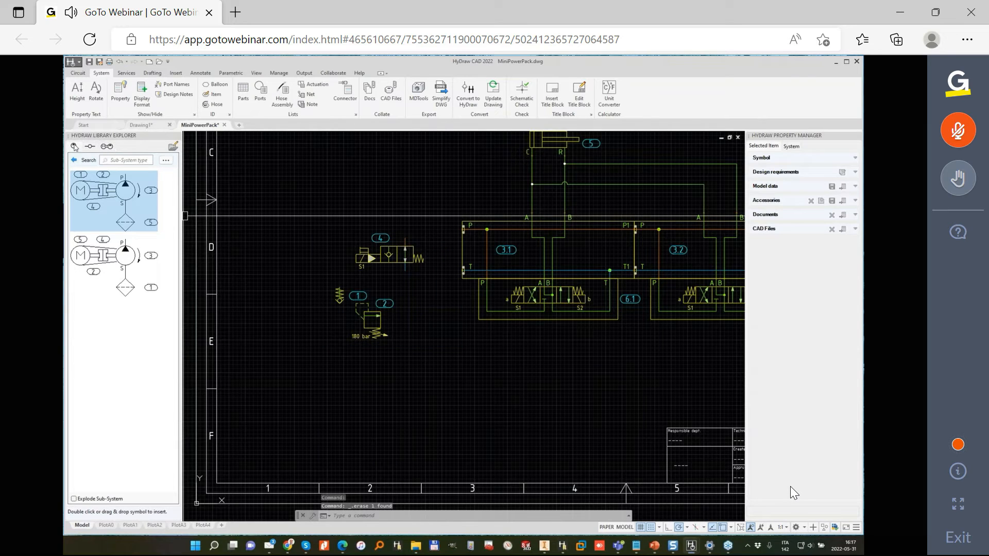
{"action": "left_click", "coordinate": [142, 164]}
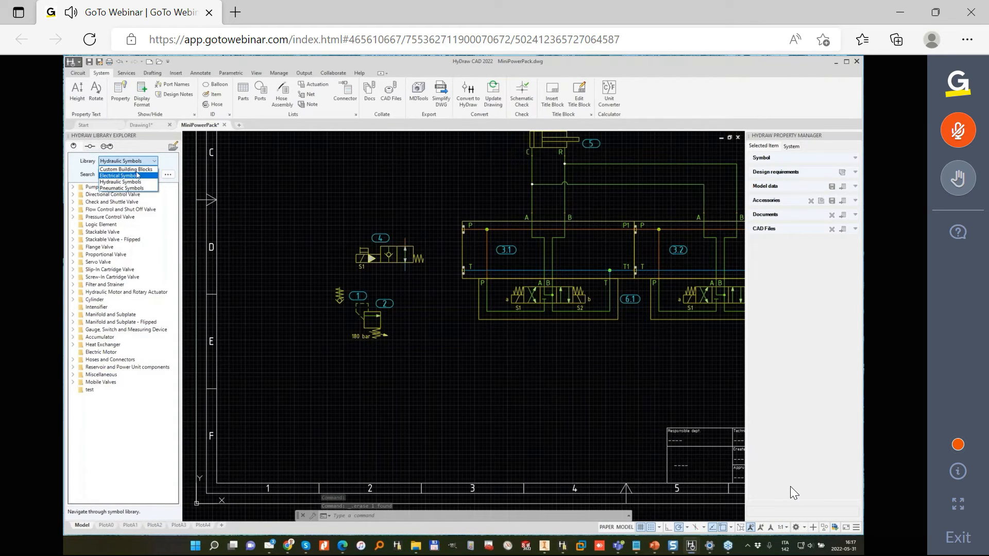
{"action": "left_click", "coordinate": [140, 174]}
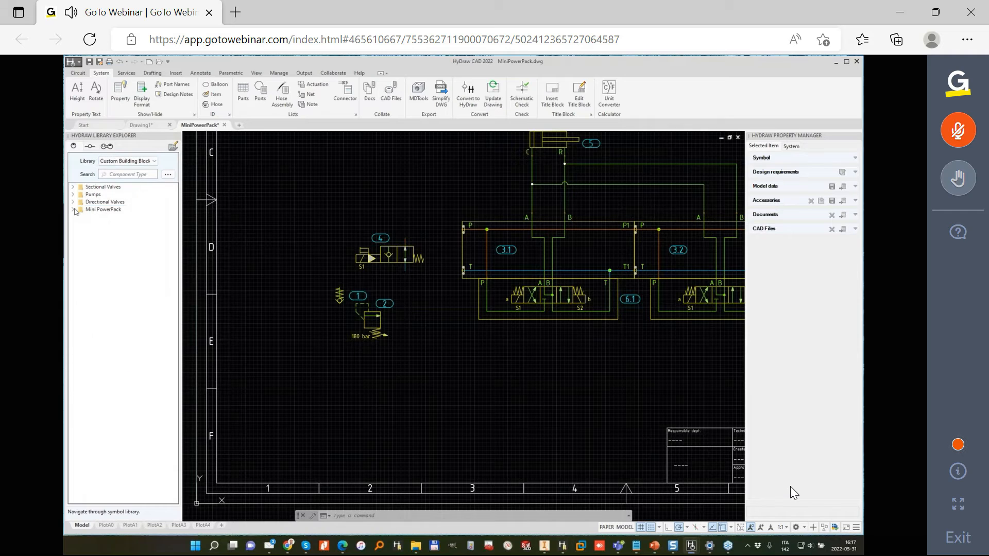
{"action": "left_click", "coordinate": [73, 210]}
{"action": "double_click", "coordinate": [100, 218]}
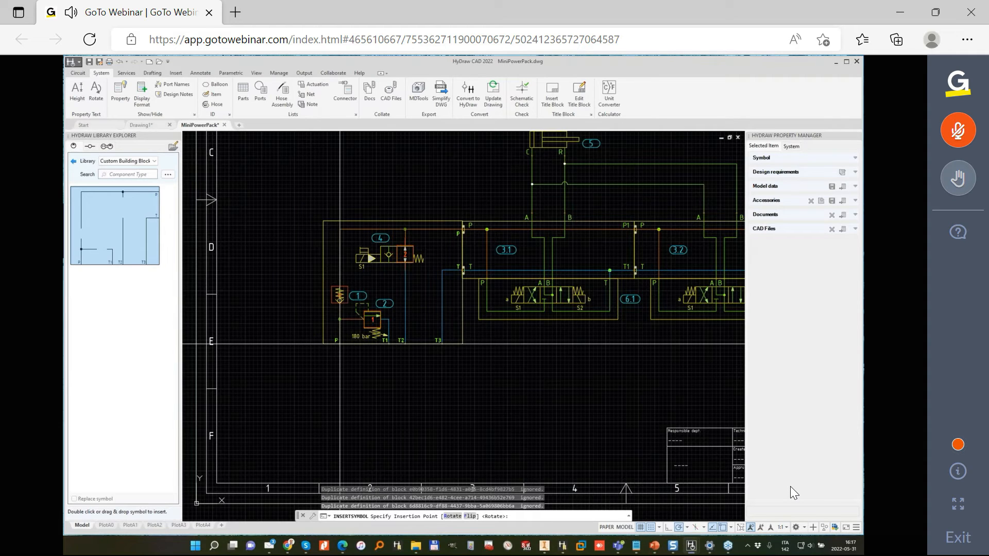
{"action": "key", "text": "Escape"}
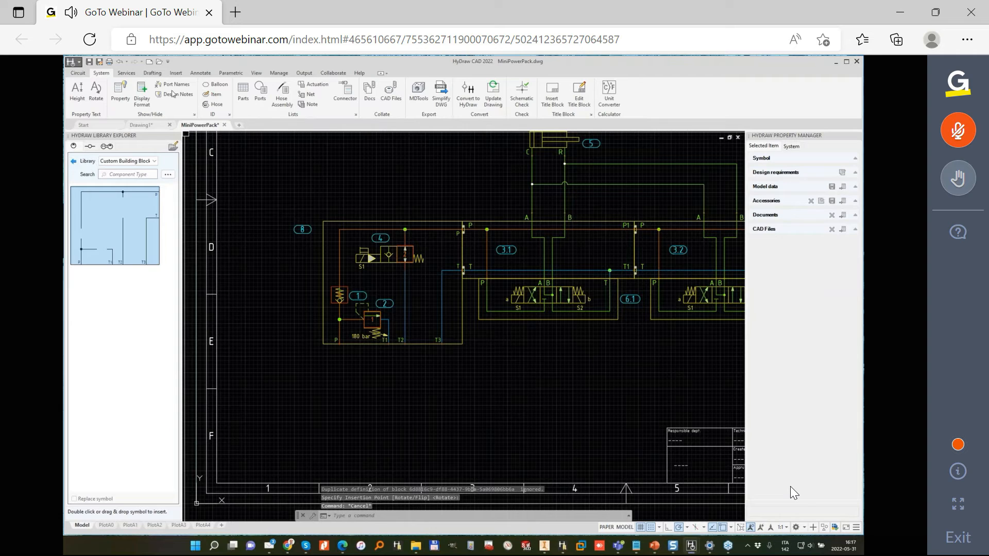
- Insert the first pump motor assembly sub-system as exploded symbols, aligned below port P of the power pack body
{"action": "left_click", "coordinate": [153, 73]}
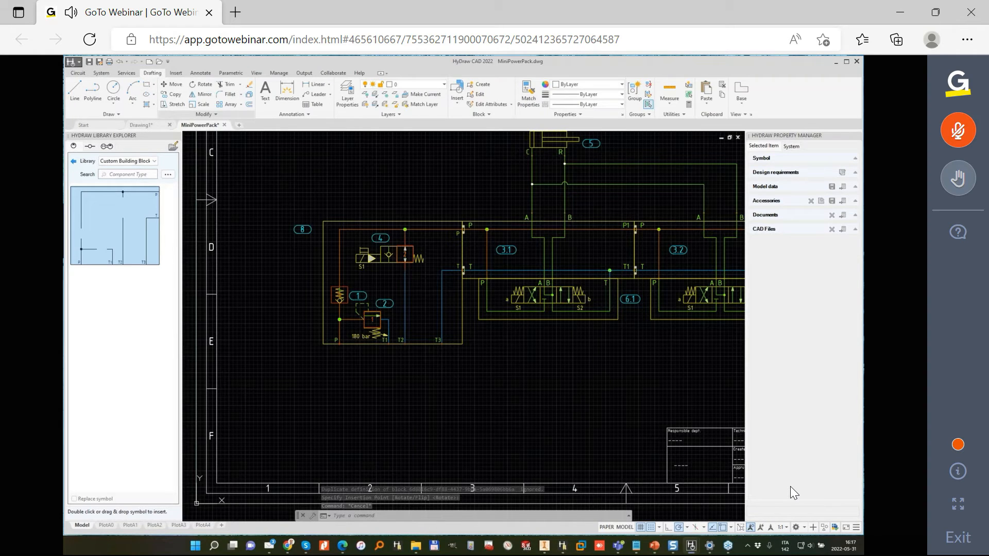
{"action": "left_click", "coordinate": [107, 147]}
{"action": "left_click", "coordinate": [80, 501]}
{"action": "double_click", "coordinate": [131, 192]}
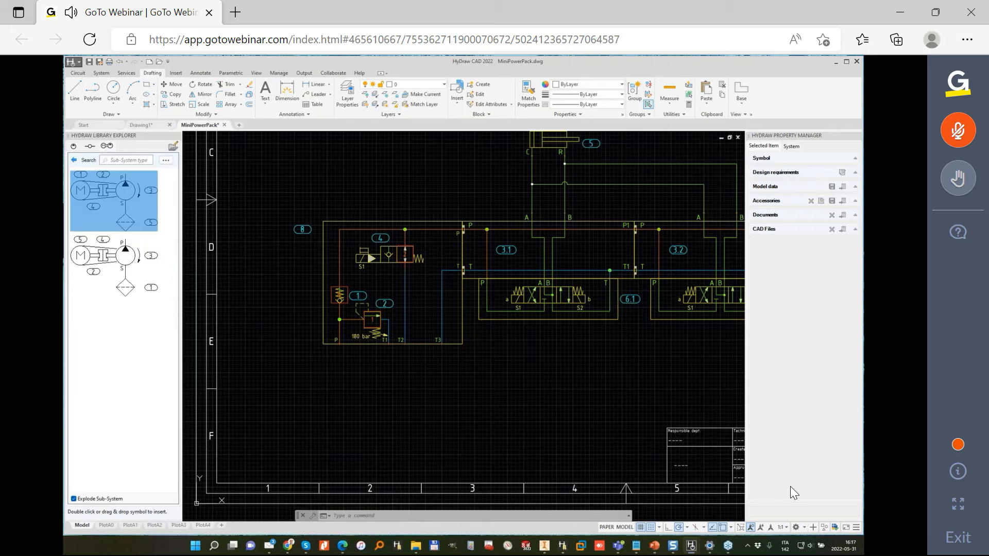
{"action": "scroll", "coordinate": [329, 373], "scroll_direction": "up", "scroll_amount": 2}
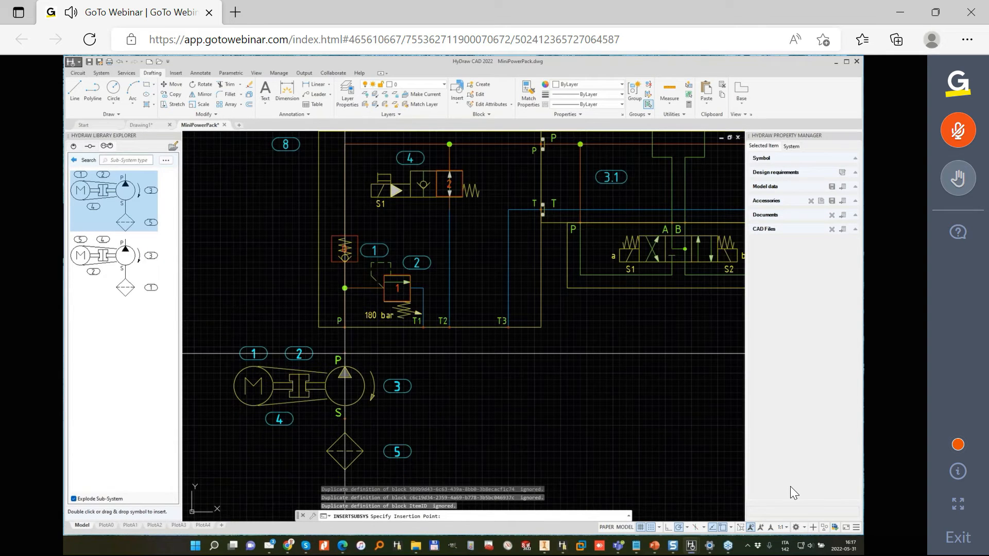
{"action": "left_click", "coordinate": [345, 354]}
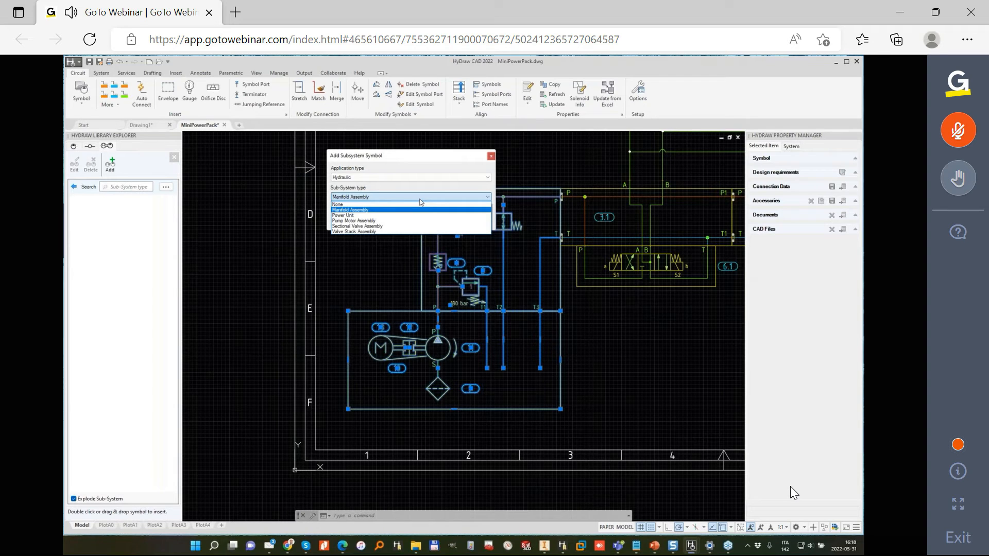
- Add the selected power pack circuit as a Hydraulic sub-system with type None and a specified insertion point
{"action": "left_click", "coordinate": [355, 205]}
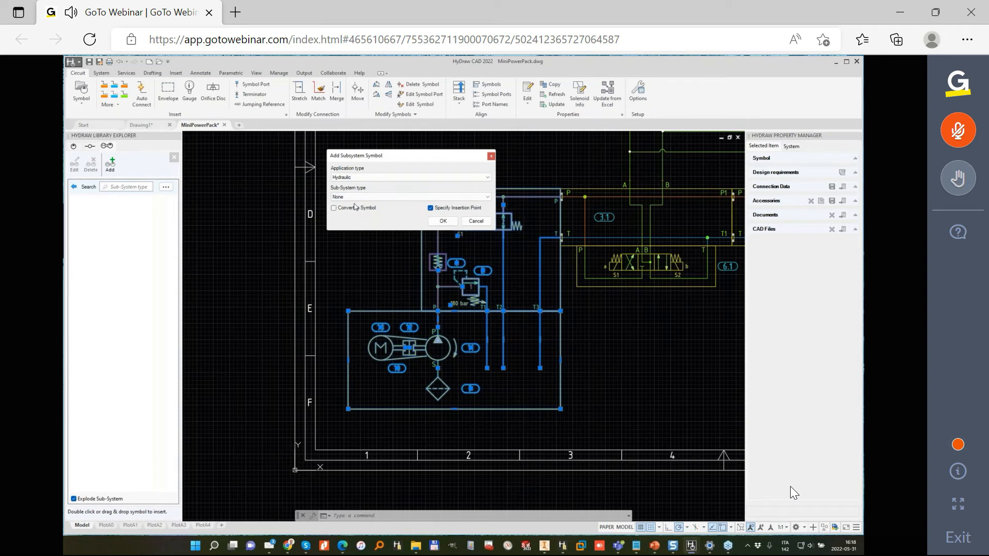
{"action": "left_click", "coordinate": [450, 222]}
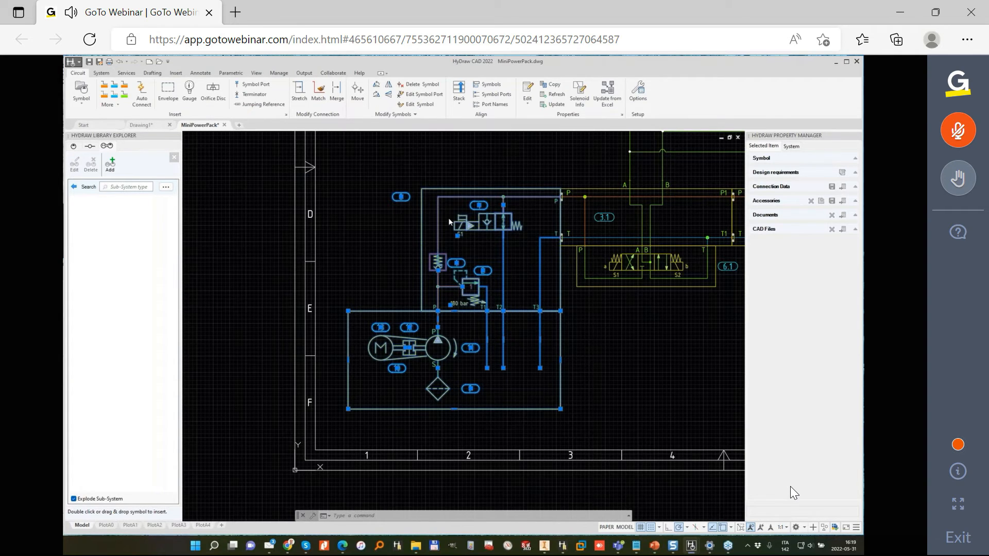
{"action": "scroll", "coordinate": [526, 201], "scroll_direction": "up", "scroll_amount": 4}
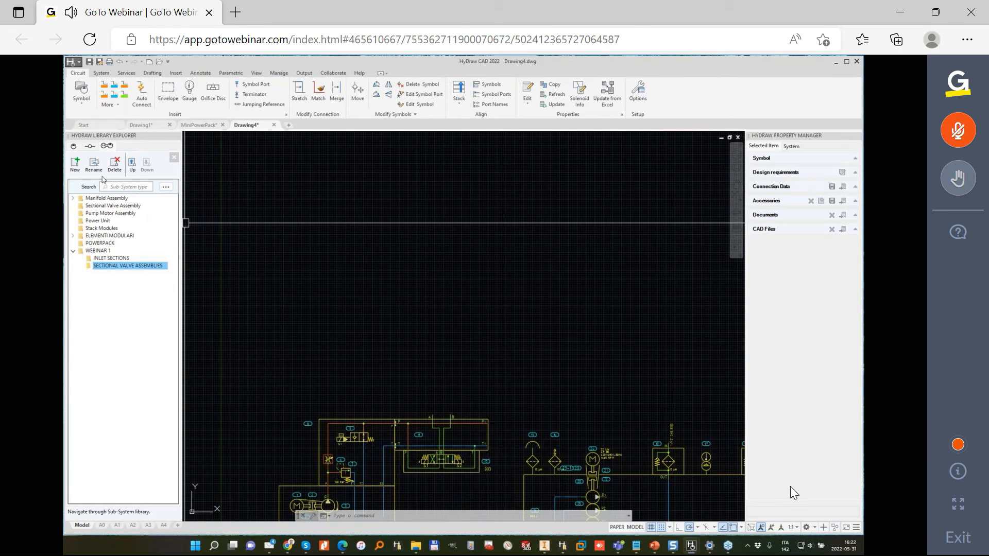
- Examine the Youli sectional valve symbol in the Custom Building Blocks library
{"action": "left_click", "coordinate": [74, 146]}
{"action": "left_click", "coordinate": [74, 187]}
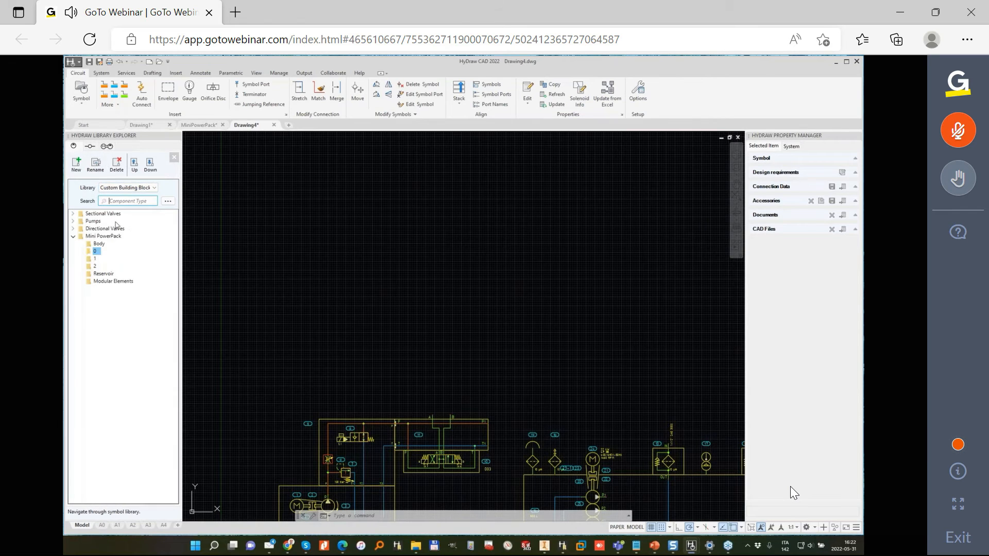
{"action": "left_click", "coordinate": [73, 215]}
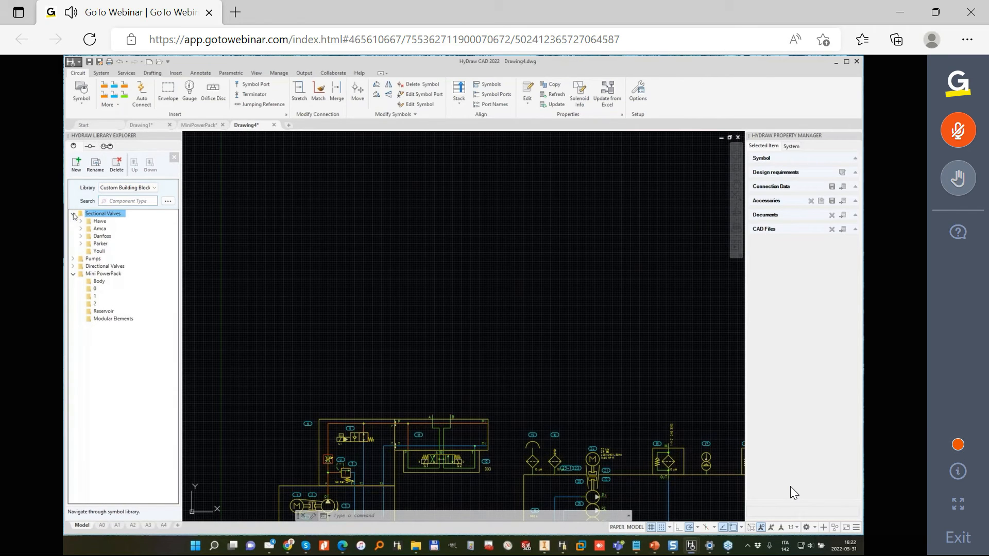
{"action": "double_click", "coordinate": [99, 252]}
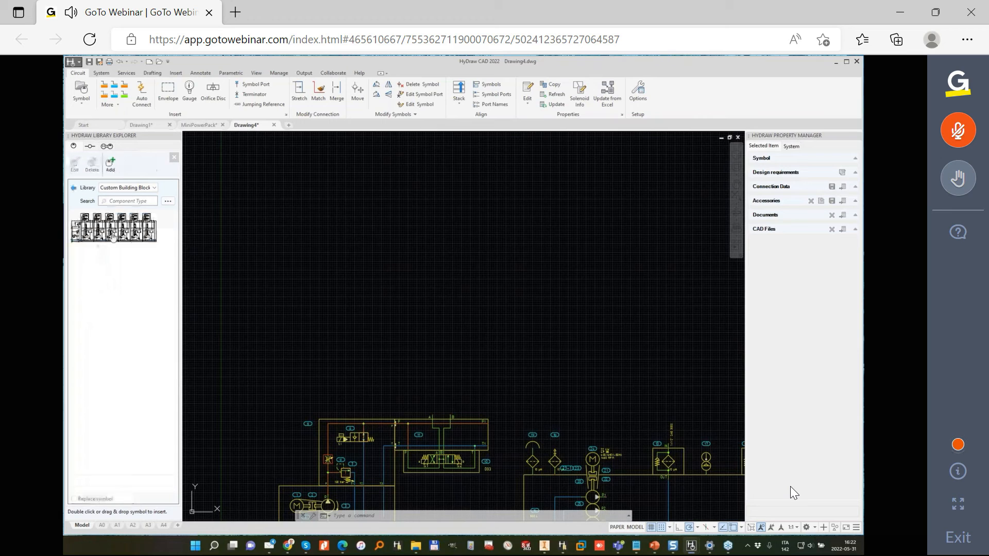
{"action": "left_click", "coordinate": [112, 236]}
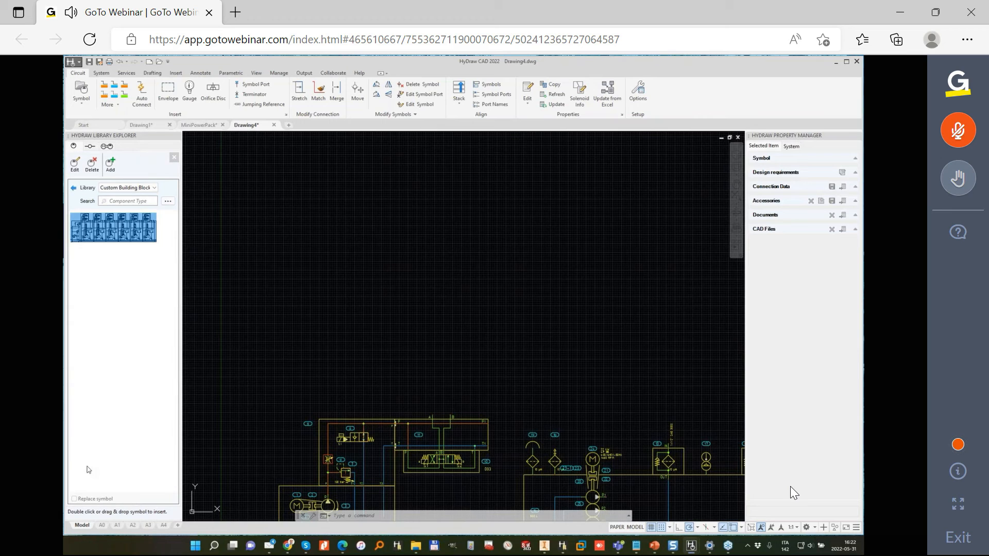
{"action": "left_click", "coordinate": [74, 188]}
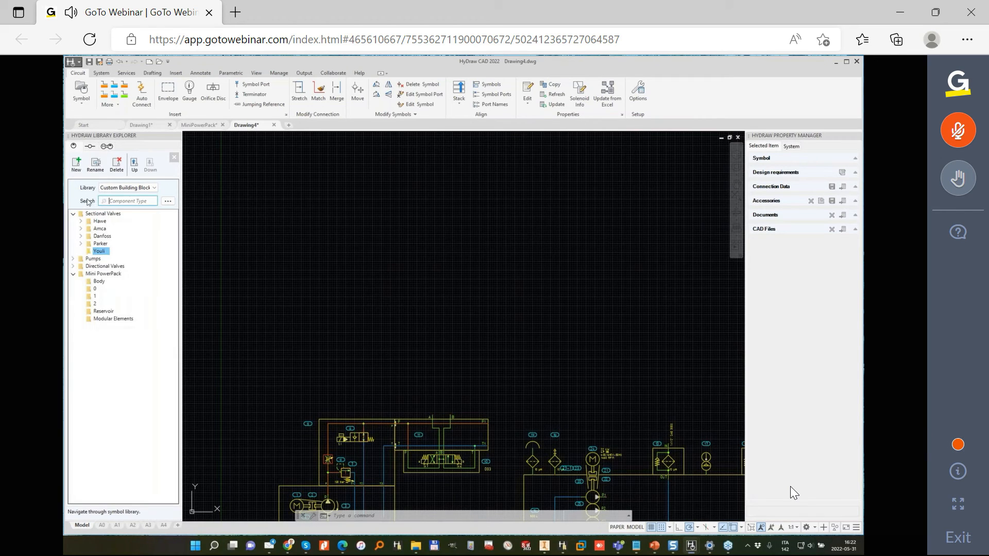
- Insert two Parker P70 working sections side by side in the empty area above the existing circuits
{"action": "left_click", "coordinate": [82, 244]}
{"action": "left_click", "coordinate": [90, 252]}
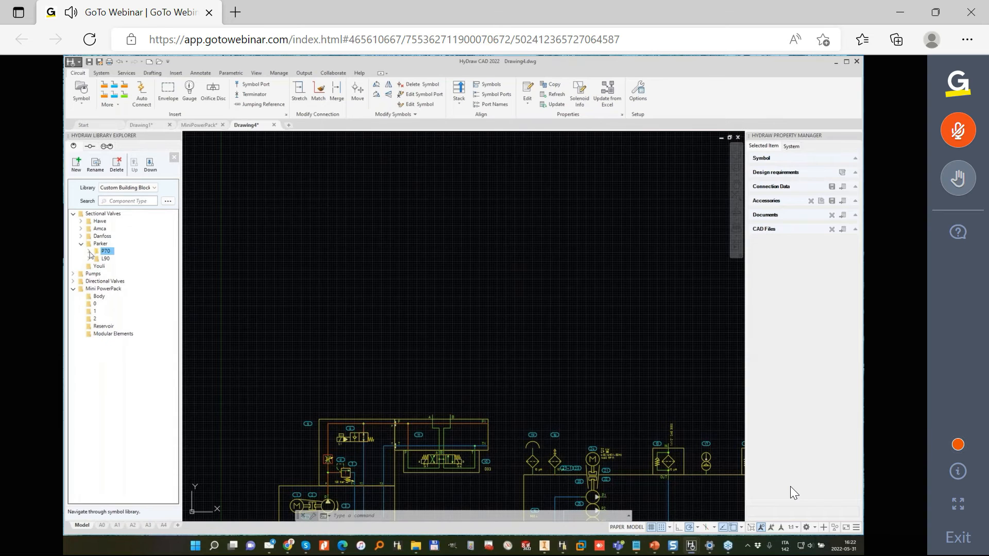
{"action": "left_click", "coordinate": [89, 252]}
{"action": "double_click", "coordinate": [138, 268]}
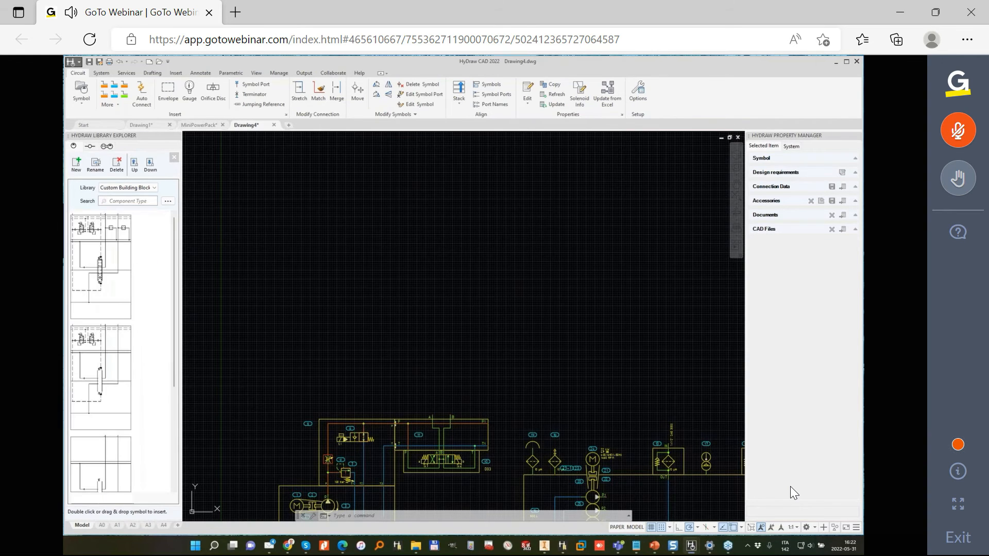
{"action": "double_click", "coordinate": [105, 272]}
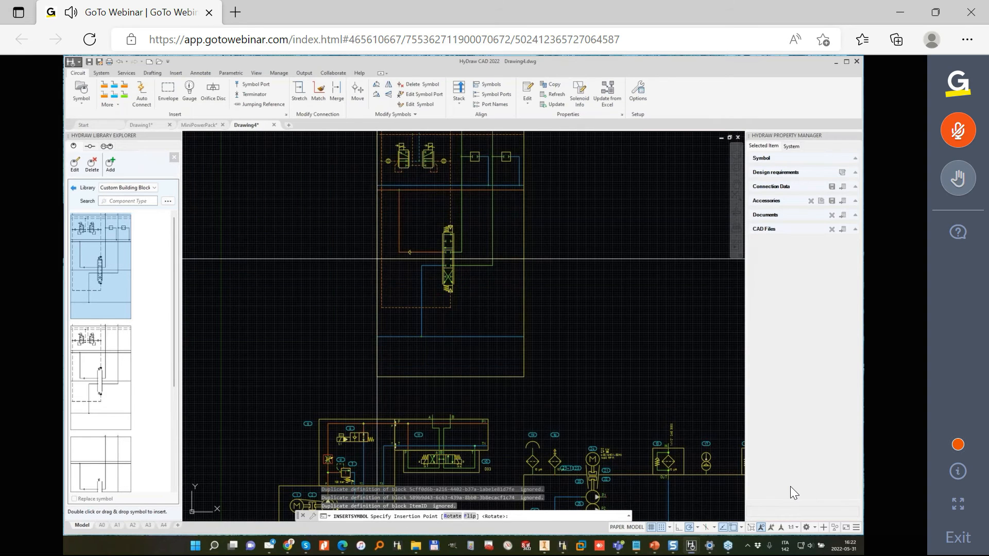
{"action": "left_click", "coordinate": [381, 244]}
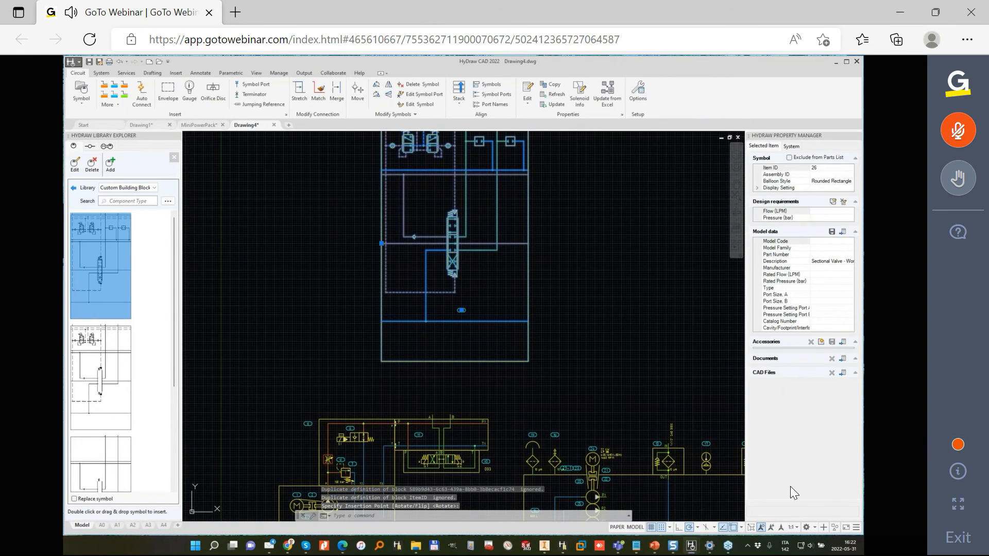
{"action": "double_click", "coordinate": [105, 272]}
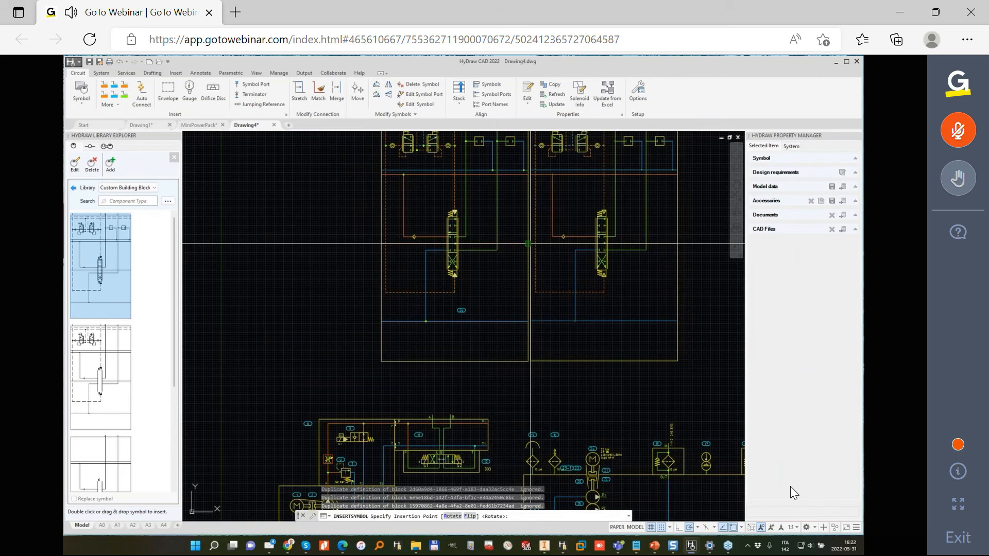
{"action": "left_click", "coordinate": [528, 243]}
- Insert the second Parker P70 inlet section symbol just before the first working section, with their lower edges level
{"action": "left_click", "coordinate": [74, 188]}
{"action": "left_click", "coordinate": [125, 259]}
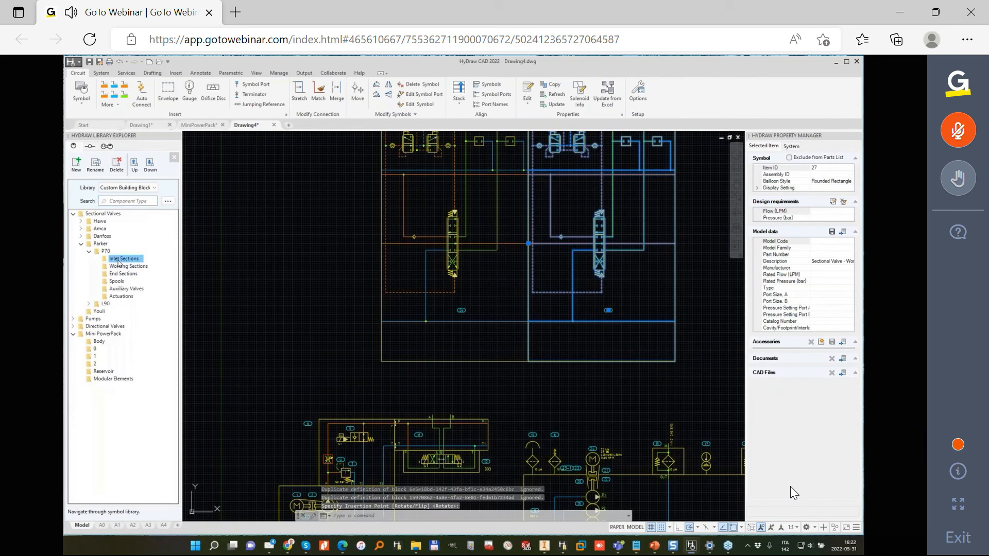
{"action": "double_click", "coordinate": [86, 349]}
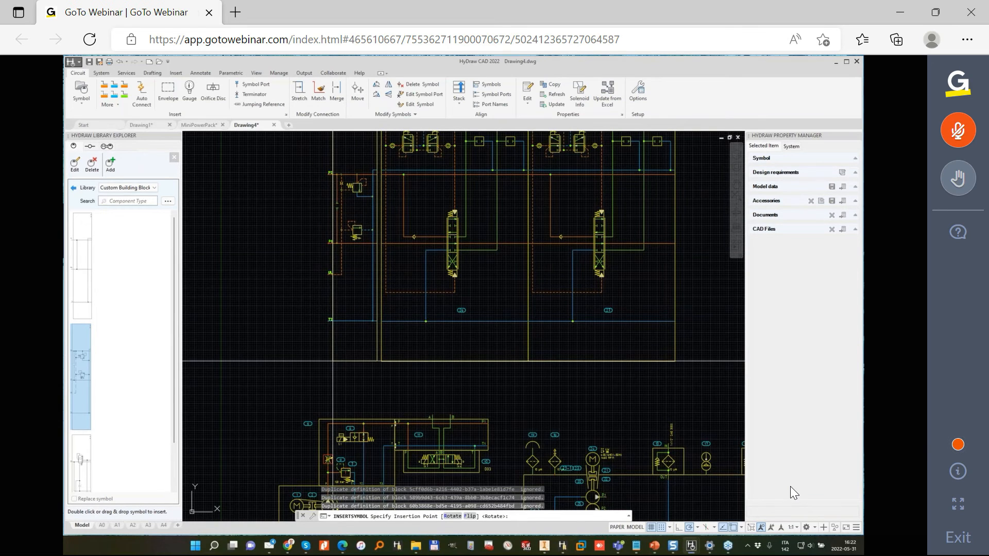
{"action": "left_click", "coordinate": [334, 360]}
{"action": "key", "text": "Escape"}
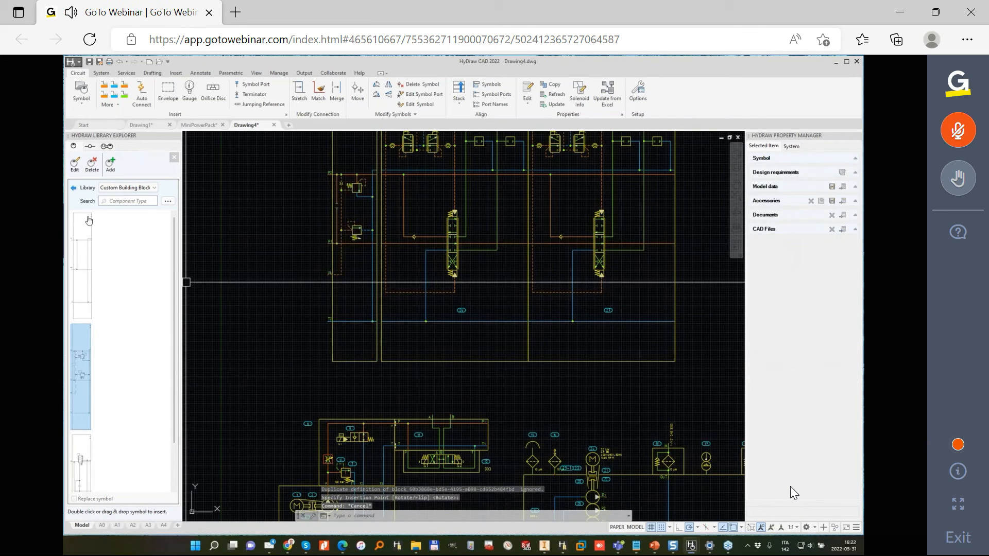
- Insert the first Parker P70 end section symbol a short distance beyond the second working section
{"action": "left_click", "coordinate": [75, 189]}
{"action": "double_click", "coordinate": [122, 297]}
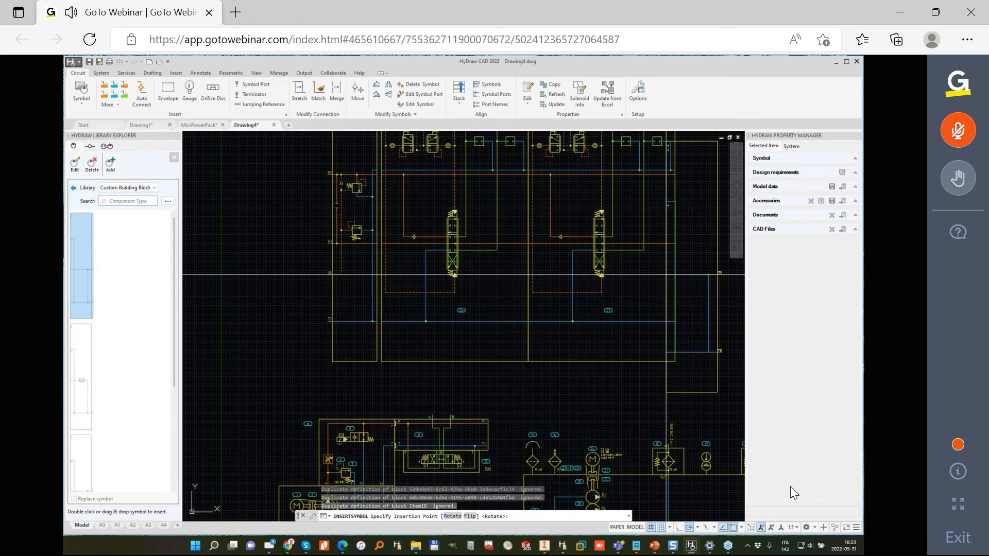
{"action": "middle_click_drag", "start_coordinate": [674, 272], "coordinate": [516, 283]}
{"action": "left_click", "coordinate": [587, 261]}
{"action": "scroll", "coordinate": [547, 244], "scroll_direction": "down", "scroll_amount": 2}
{"action": "key", "text": "Escape"}
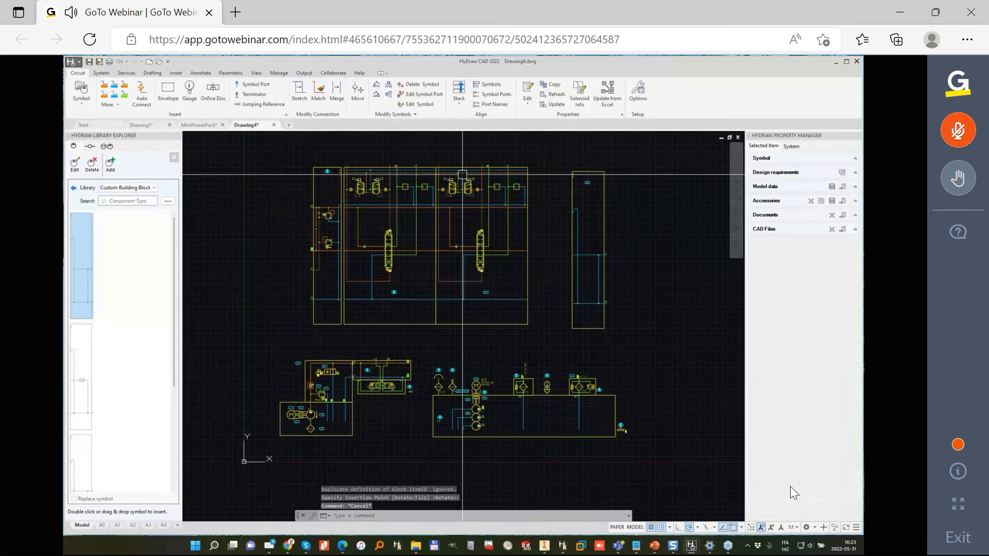
- Stack the inlet, two working and end sections of the sectional valve into one assembly, stacking horizontally from left to right
{"action": "left_click", "coordinate": [458, 90]}
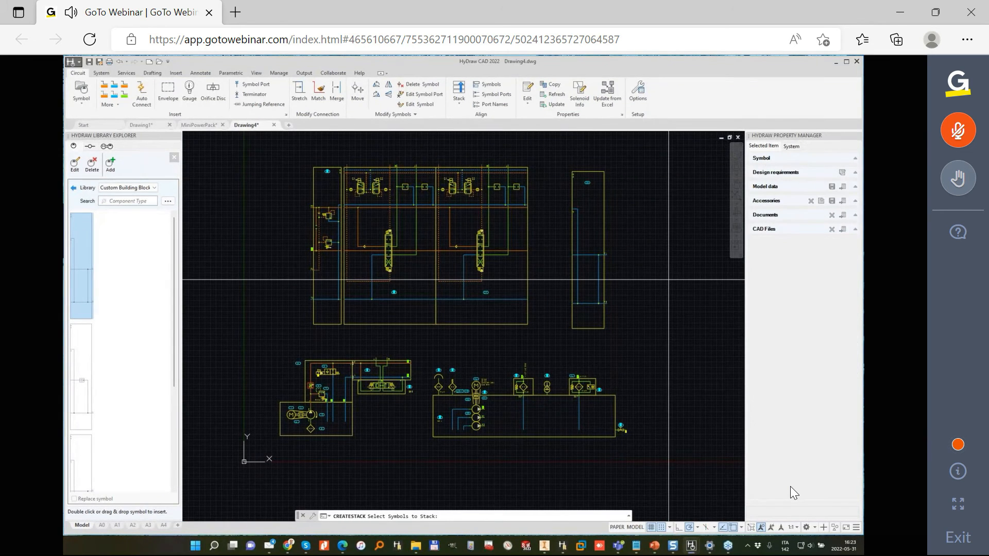
{"action": "left_click", "coordinate": [669, 279]}
{"action": "left_click", "coordinate": [346, 187]}
{"action": "key", "text": "Return"}
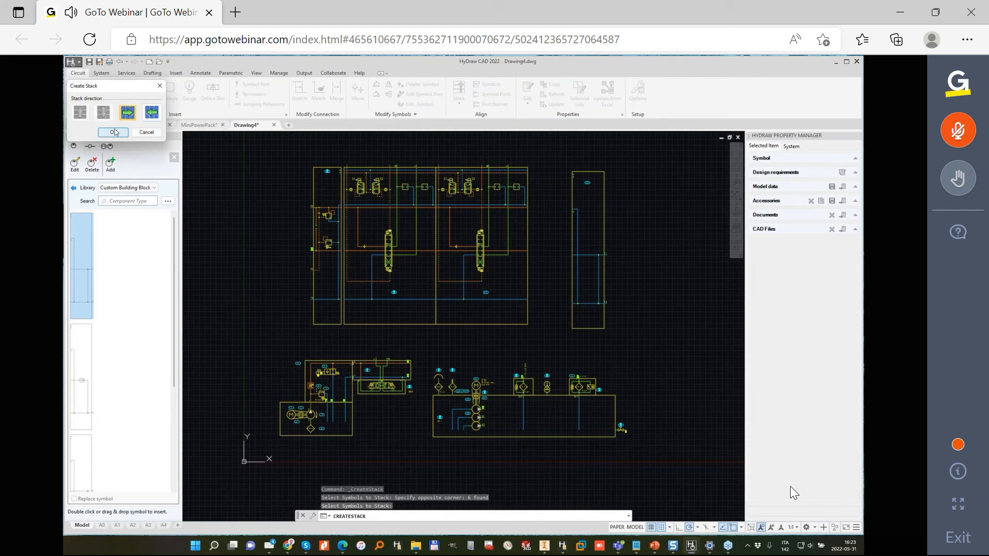
{"action": "left_click", "coordinate": [115, 132]}
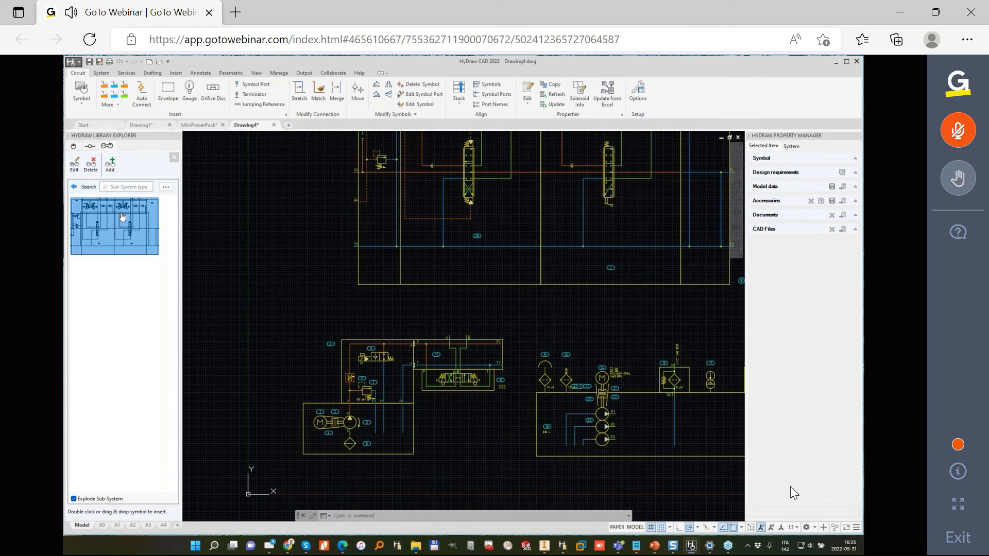
- Run an advanced search of the sub-system library for the model code SUBSYSTEM
{"action": "left_click", "coordinate": [166, 188]}
{"action": "left_click", "coordinate": [100, 203]}
{"action": "type", "text": "SUBSYSTEM"}
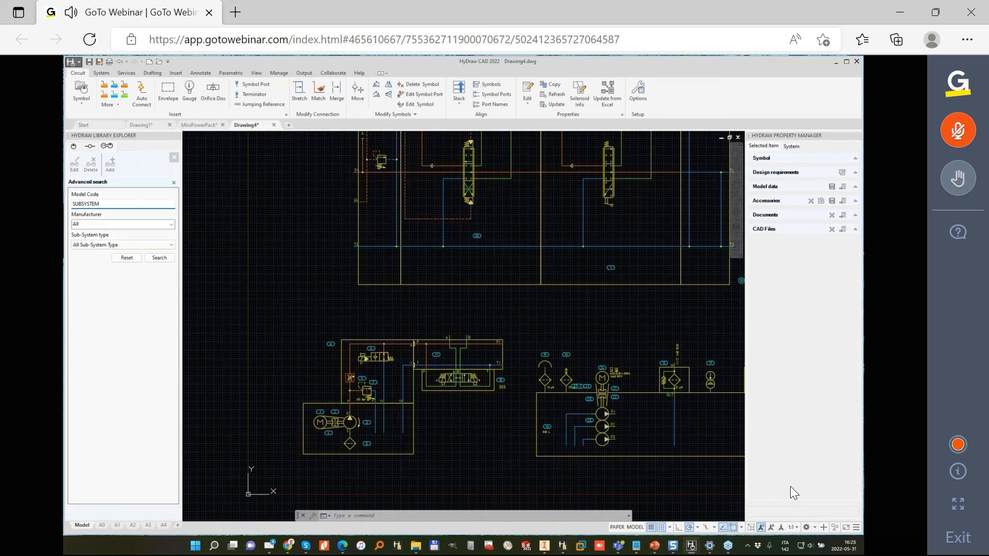
{"action": "key", "text": "Return"}
- Preview the SUBSYSTEM1 and SUBSYSTEM2 search results, and close the advanced search to return to the sub-system folders
{"action": "left_click", "coordinate": [98, 210]}
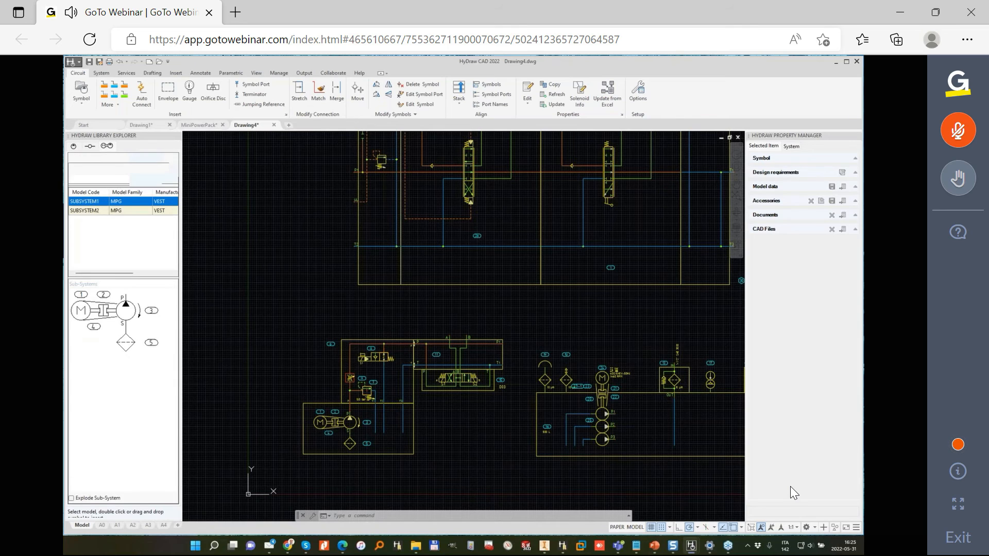
{"action": "left_click", "coordinate": [95, 204]}
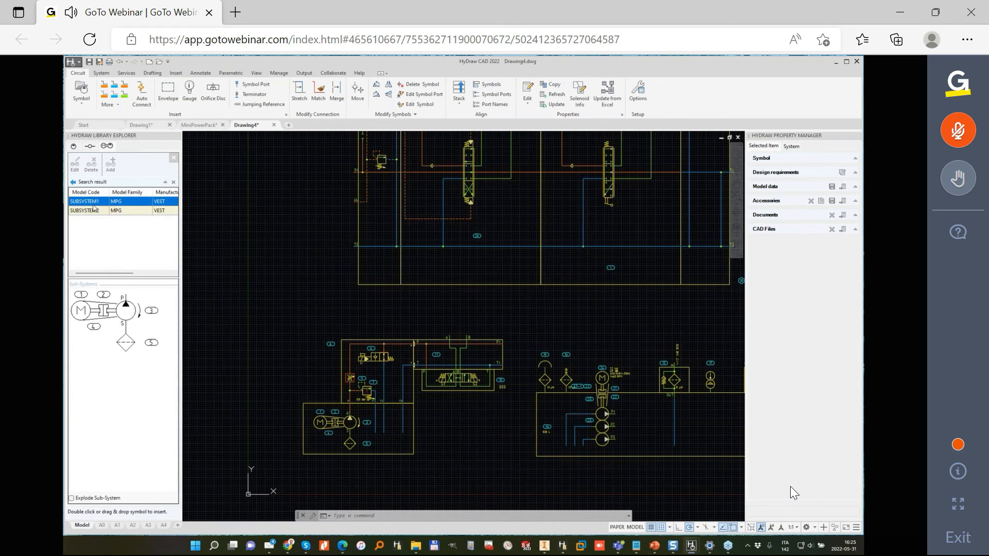
{"action": "left_click", "coordinate": [98, 211]}
{"action": "left_click", "coordinate": [92, 202]}
{"action": "left_click", "coordinate": [72, 183]}
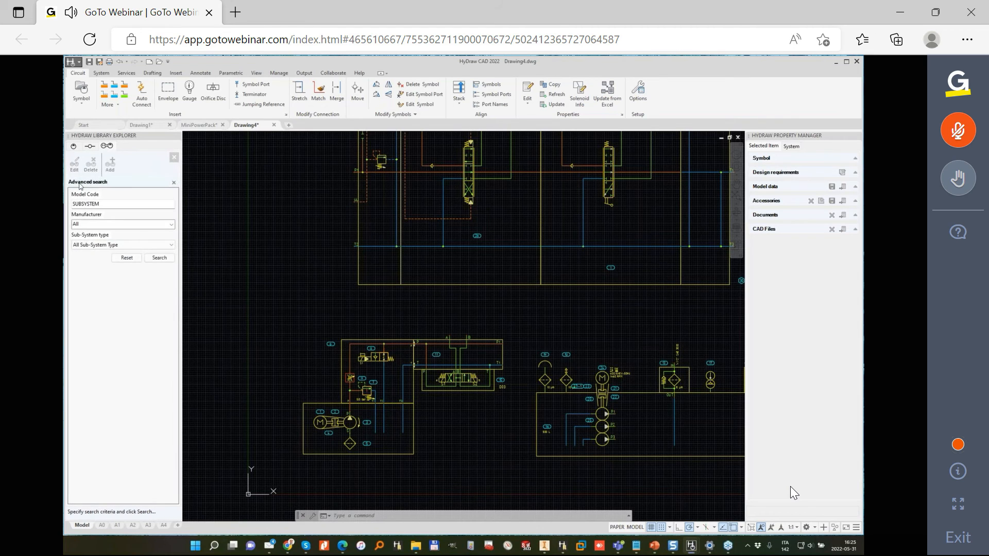
{"action": "scroll", "coordinate": [288, 211], "scroll_direction": "down", "scroll_amount": 3}
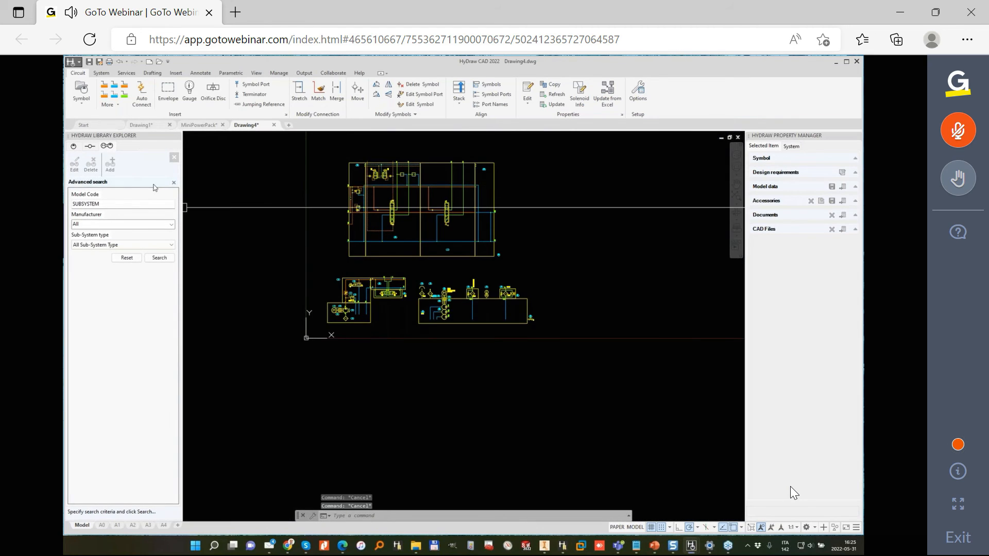
{"action": "left_click", "coordinate": [173, 183]}
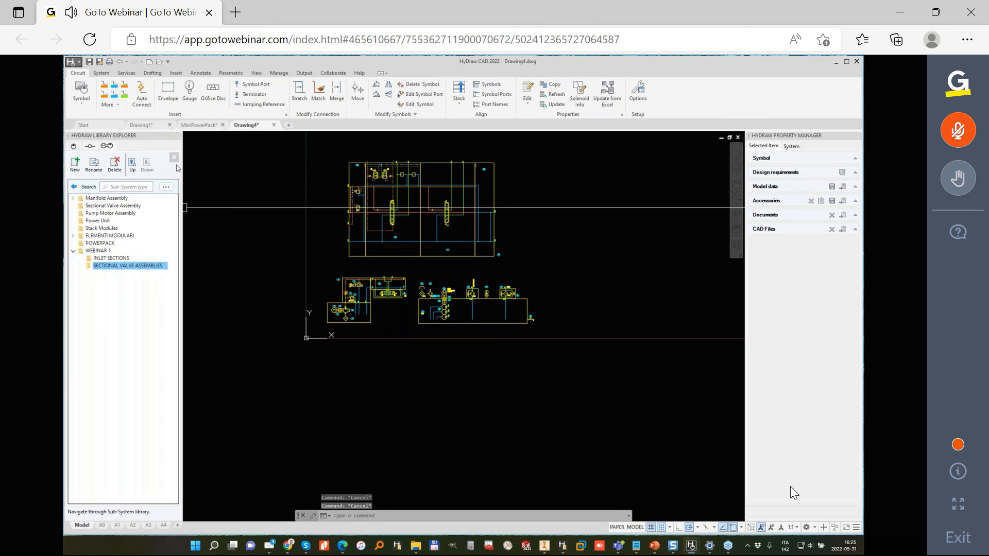
{"action": "scroll", "coordinate": [395, 214], "scroll_direction": "up", "scroll_amount": 3}
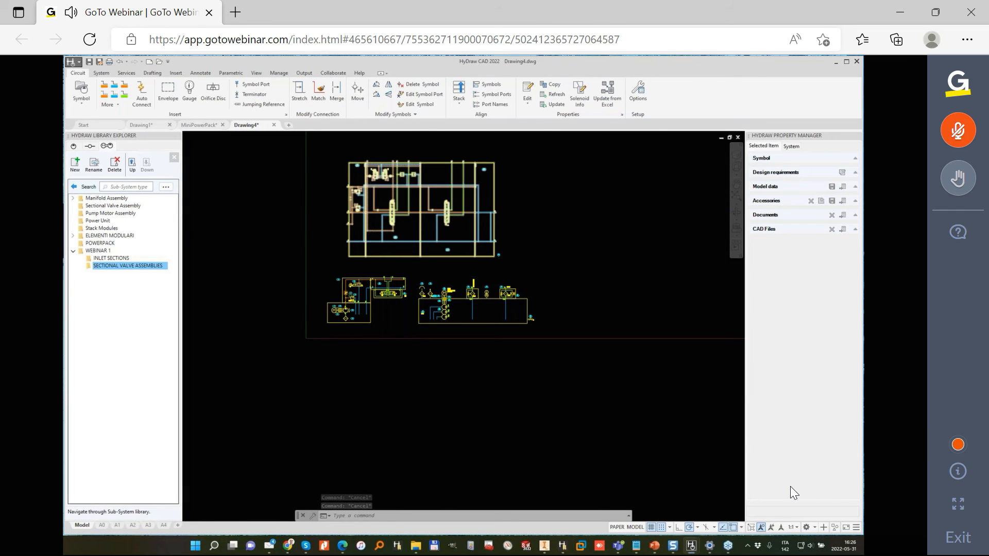
{"action": "left_click", "coordinate": [356, 387]}
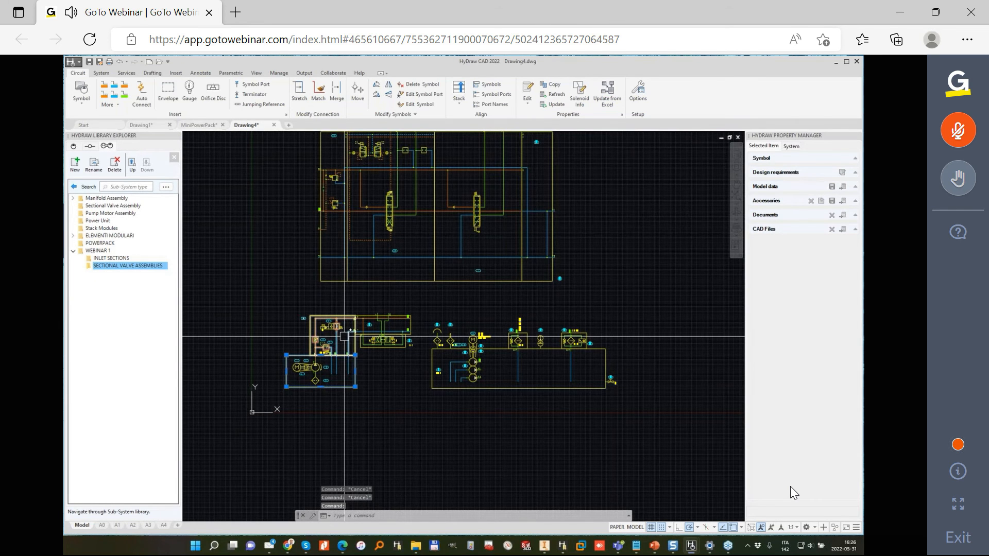
{"action": "scroll", "coordinate": [344, 336], "scroll_direction": "up", "scroll_amount": 5}
{"action": "middle_click_drag", "start_coordinate": [346, 301], "coordinate": [354, 186]}
{"action": "left_click", "coordinate": [102, 74]}
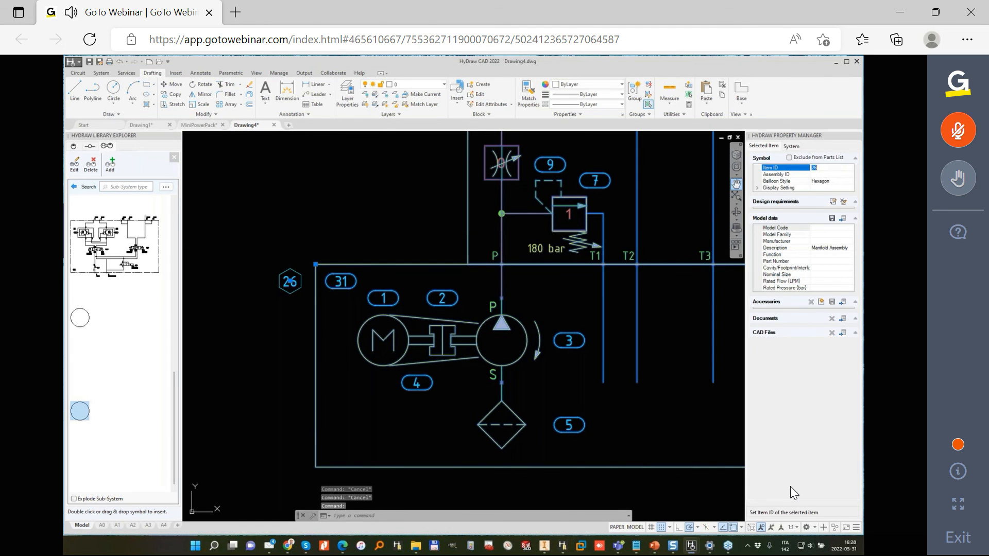
- Set the Item ID of the manifold assembly block containing the pump, motor and reservoir to 50
{"action": "key", "text": "Return"}
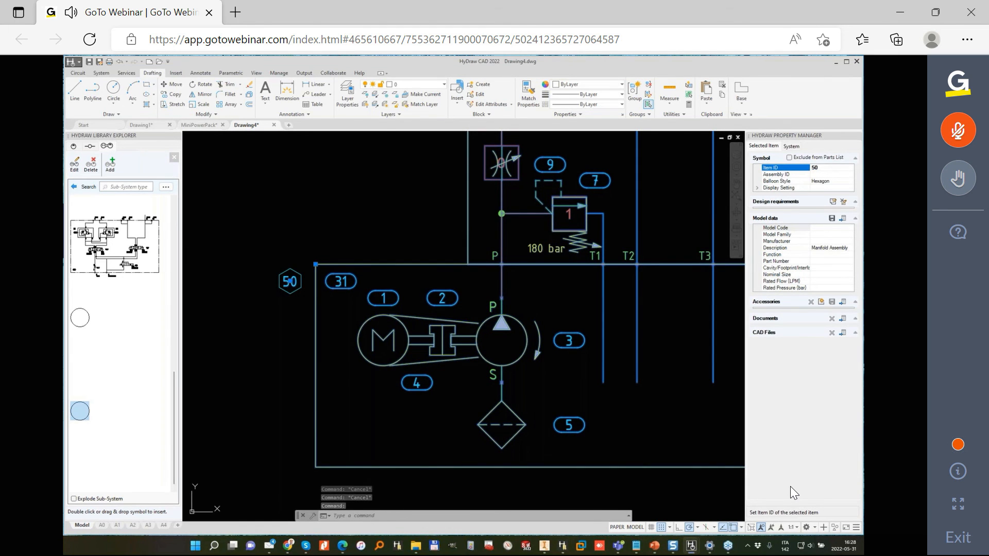
{"action": "scroll", "coordinate": [351, 242], "scroll_direction": "down", "scroll_amount": 3}
{"action": "middle_click_drag", "start_coordinate": [484, 183], "coordinate": [506, 284]}
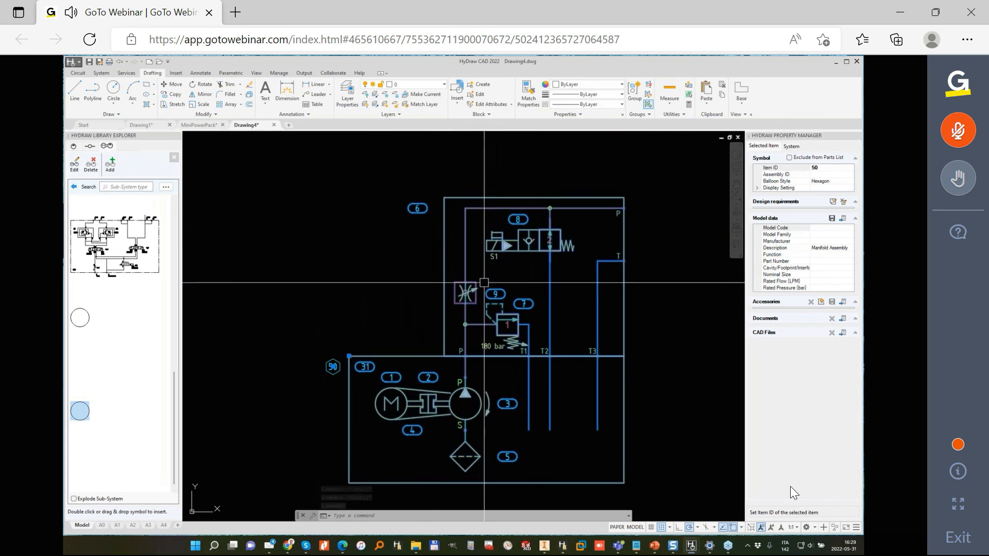
{"action": "key", "text": "Escape"}
- Generate a parts list for the manifold assembly, review its item numbering, and close it without inserting the table
{"action": "left_click", "coordinate": [103, 73]}
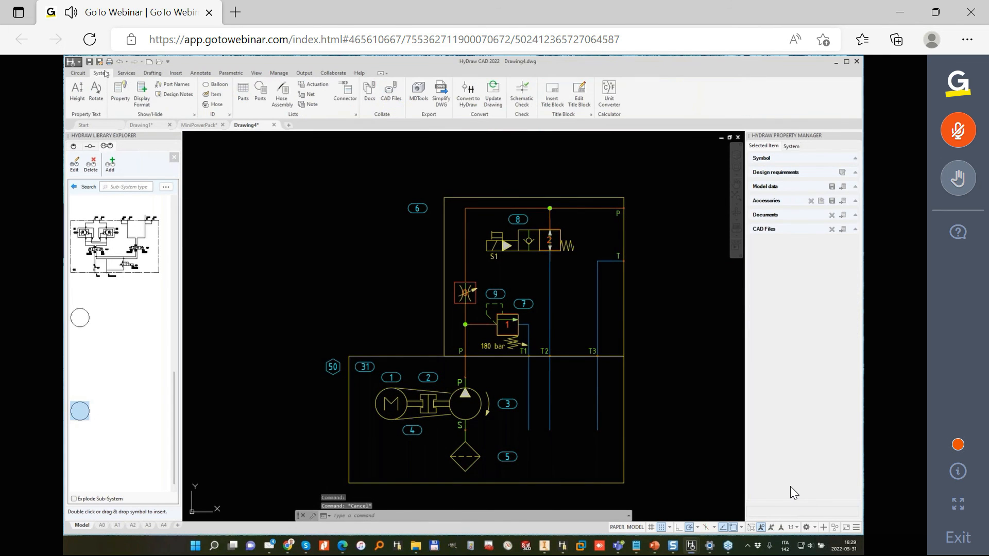
{"action": "left_click", "coordinate": [243, 95]}
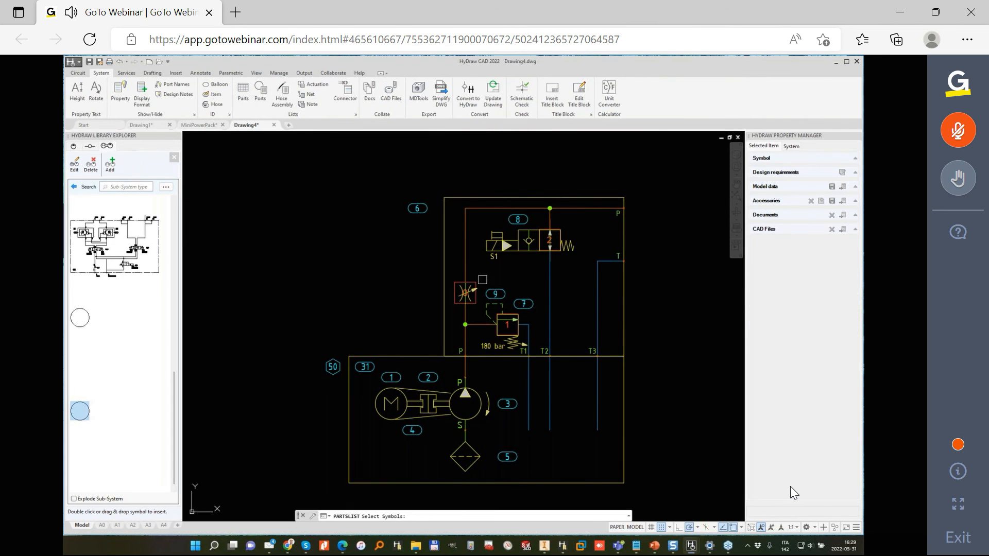
{"action": "left_click", "coordinate": [685, 391]}
{"action": "left_click", "coordinate": [546, 311]}
{"action": "left_click", "coordinate": [403, 197]}
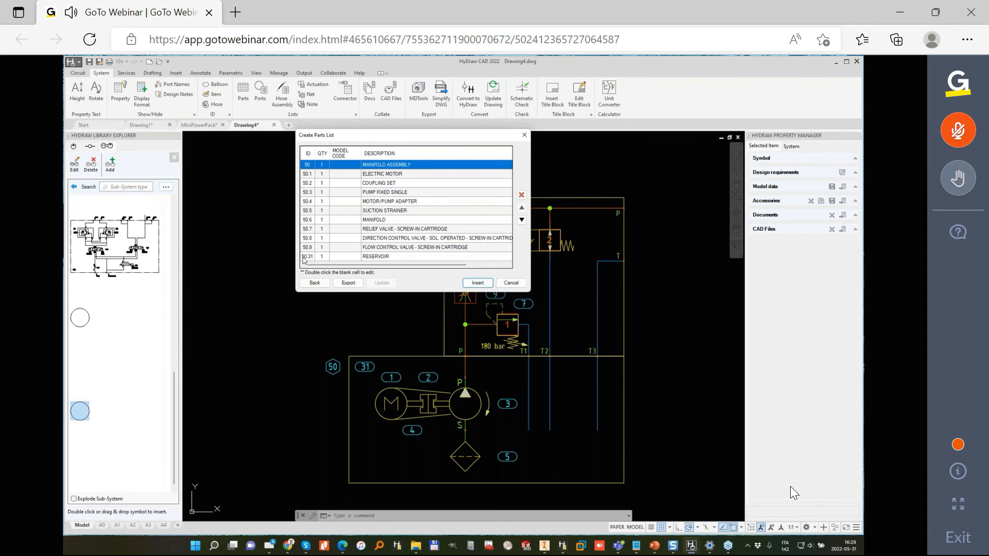
{"action": "left_click", "coordinate": [511, 283]}
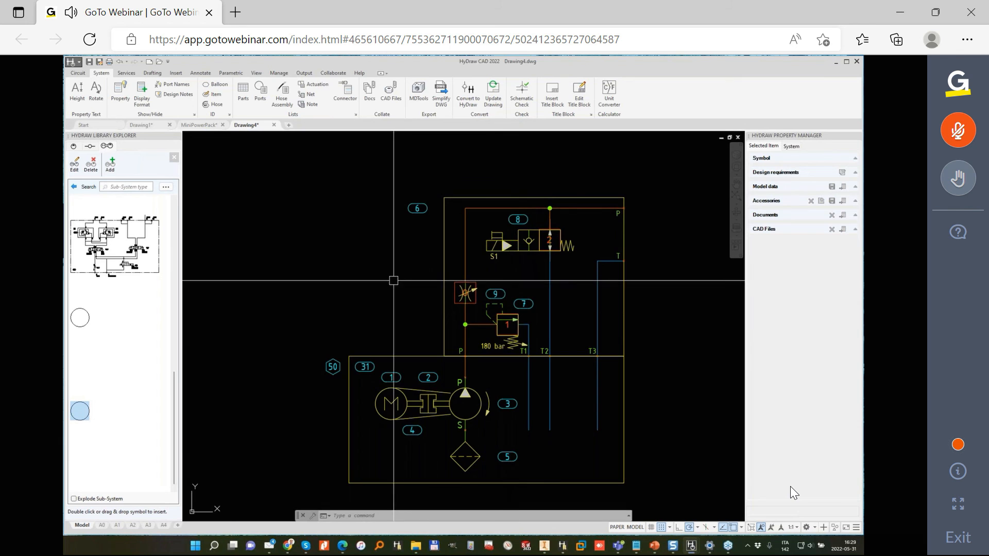
- In the manifold assembly's block definition, set the reservoir's Item ID to 10 and save the block changes
{"action": "left_click", "coordinate": [418, 356]}
{"action": "right_click", "coordinate": [421, 358]}
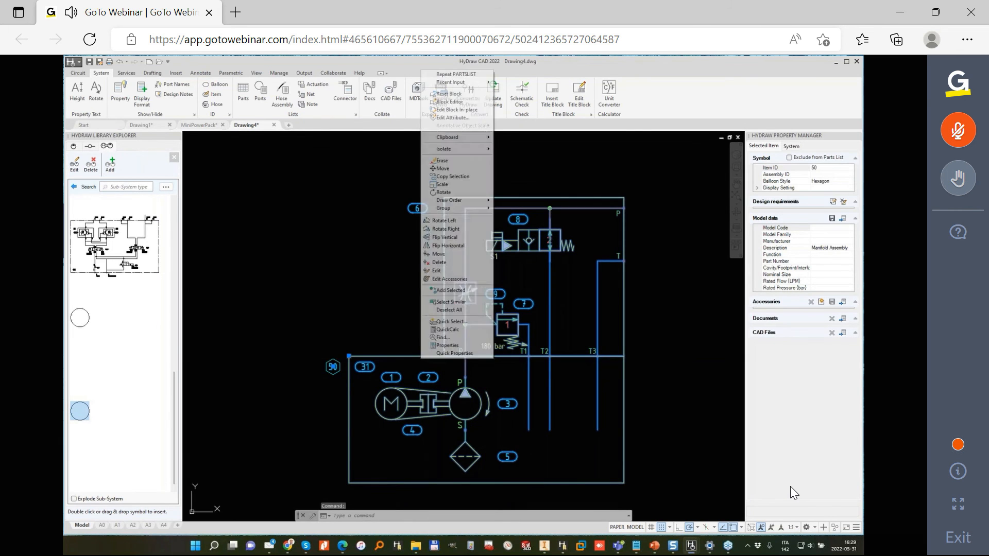
{"action": "left_click", "coordinate": [450, 101]}
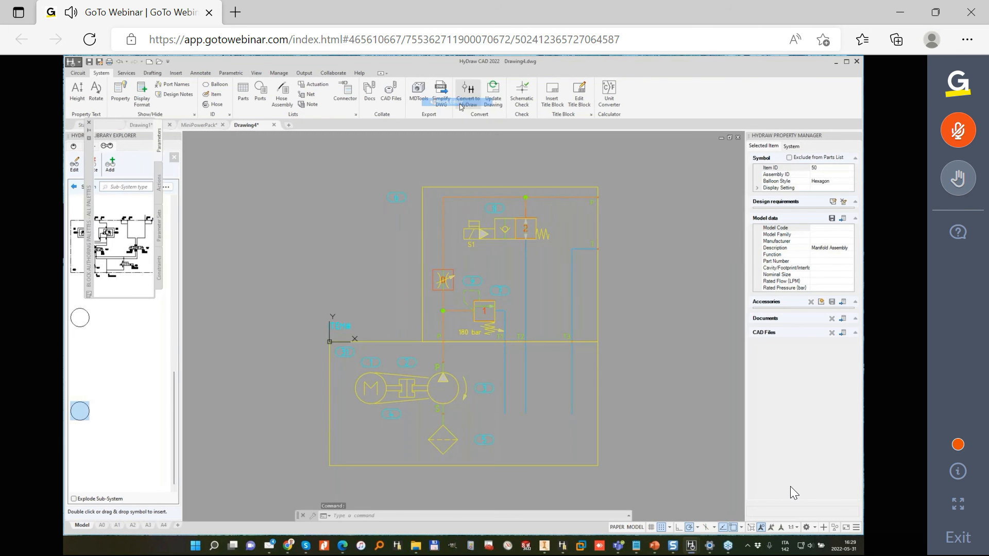
{"action": "scroll", "coordinate": [363, 341], "scroll_direction": "up", "scroll_amount": 2}
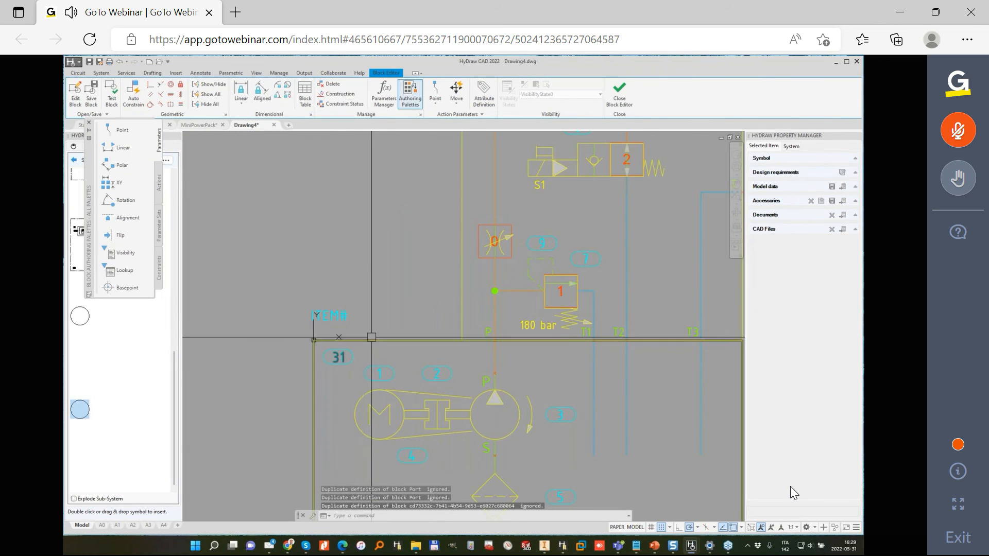
{"action": "left_click", "coordinate": [320, 368]}
{"action": "left_click", "coordinate": [828, 168]}
{"action": "key", "text": "BackSpace"}
{"action": "key", "text": "BackSpace"}
{"action": "type", "text": "10"}
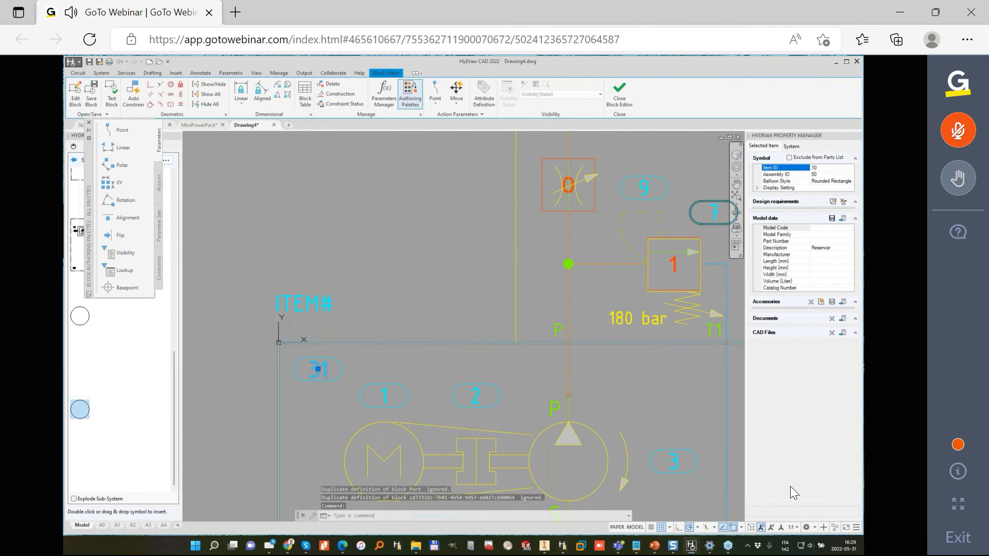
{"action": "left_click", "coordinate": [620, 96]}
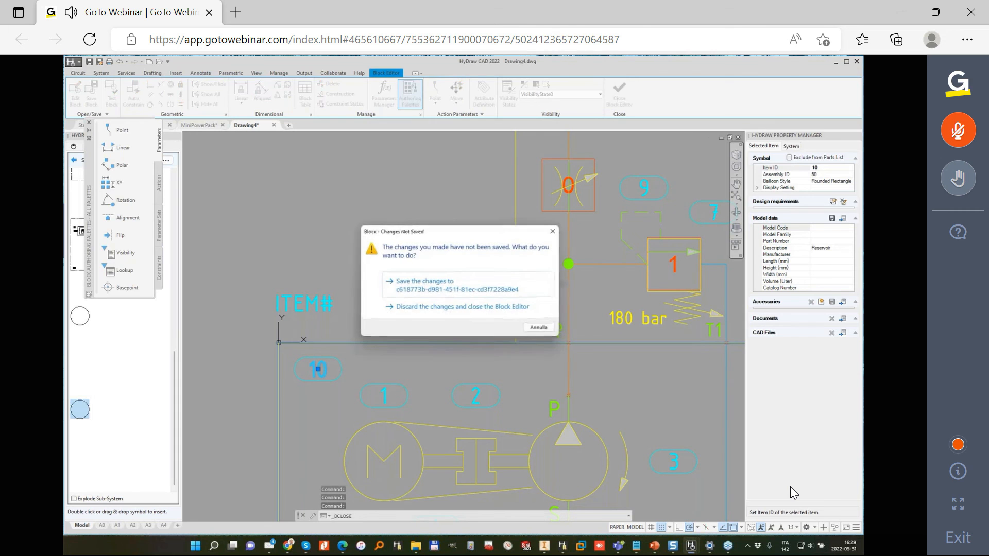
{"action": "left_click", "coordinate": [426, 284]}
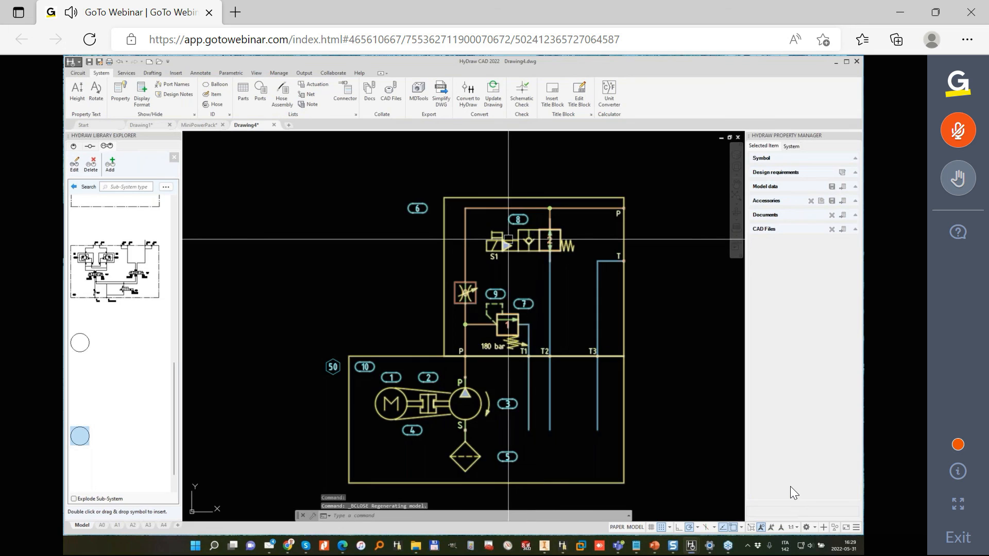
- Switch to the GoToWebinar window
{"action": "scroll", "coordinate": [452, 238], "scroll_direction": "down", "scroll_amount": 3}
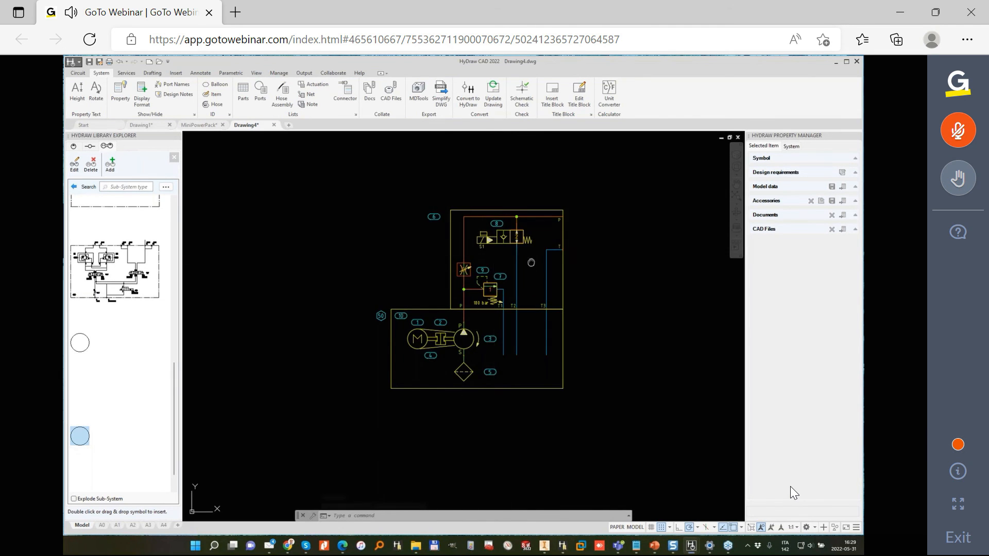
{"action": "middle_click_drag", "start_coordinate": [532, 261], "coordinate": [485, 282]}
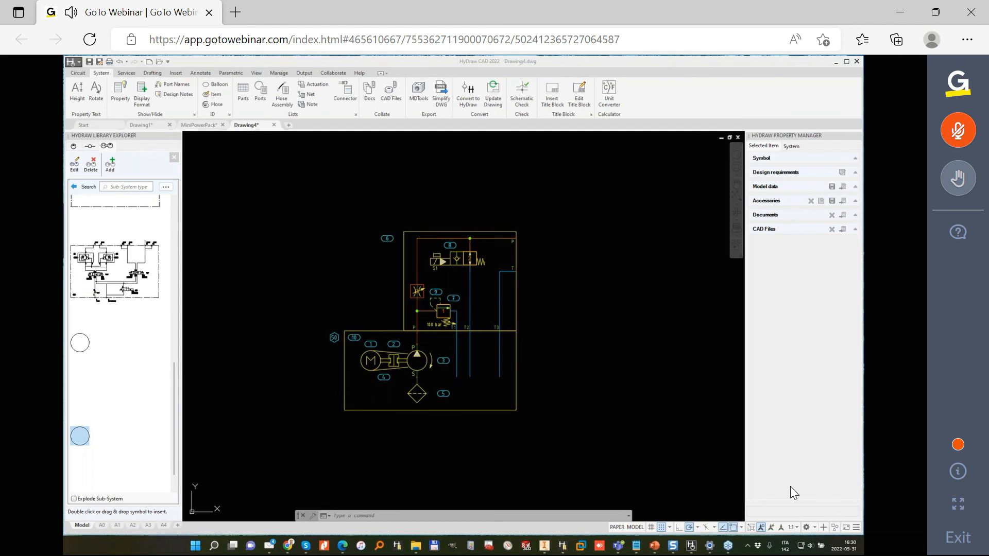
{"action": "left_click", "coordinate": [331, 267]}
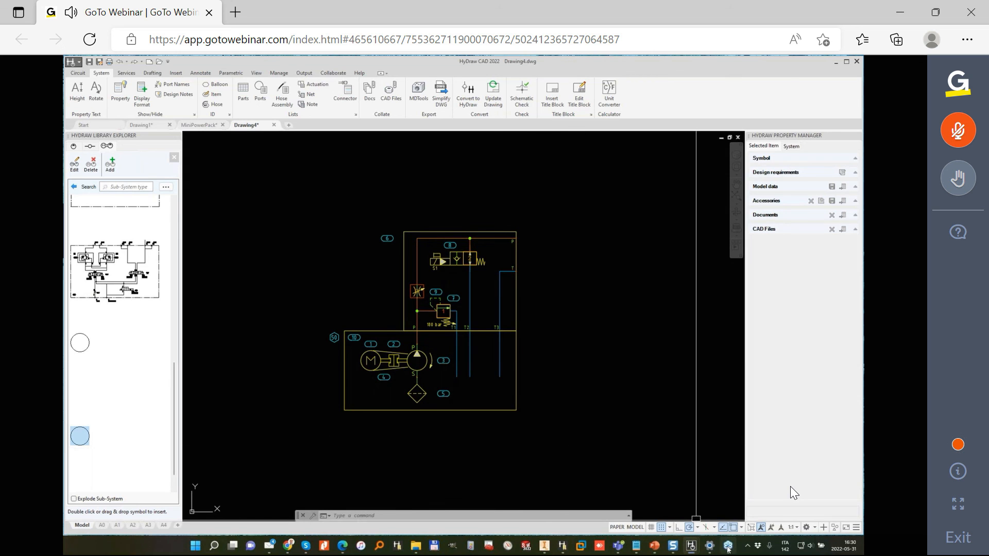
{"action": "mouse_move", "coordinate": [728, 547]}
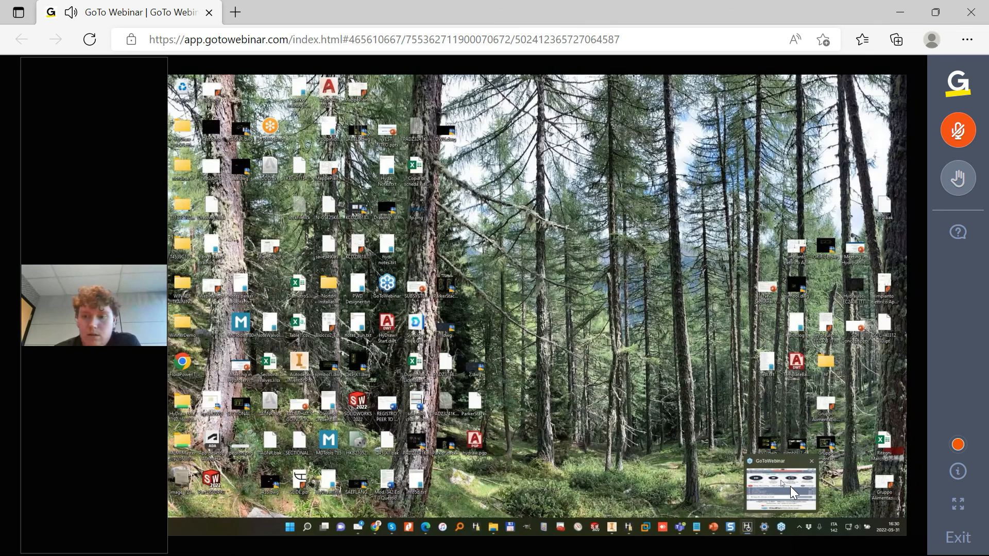
{"action": "left_click", "coordinate": [794, 493]}
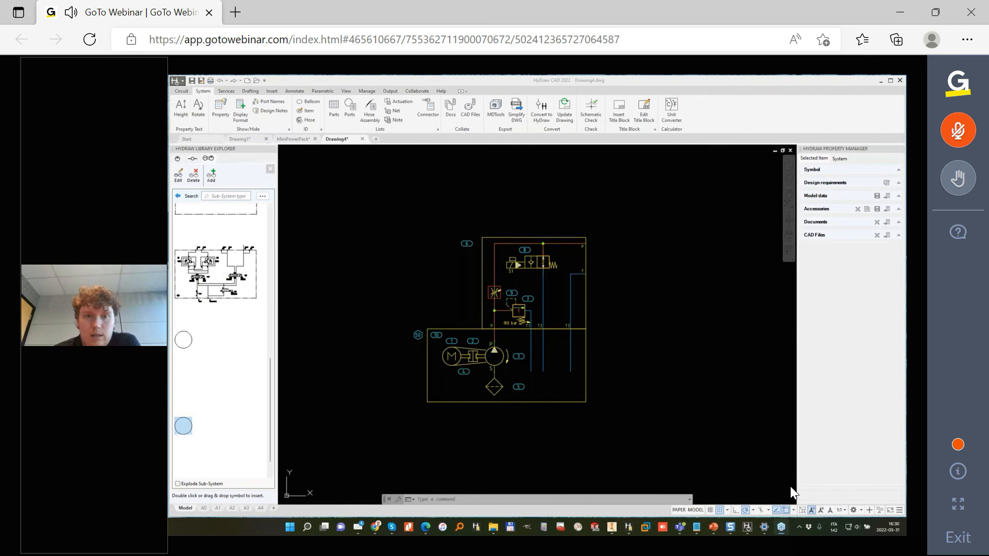